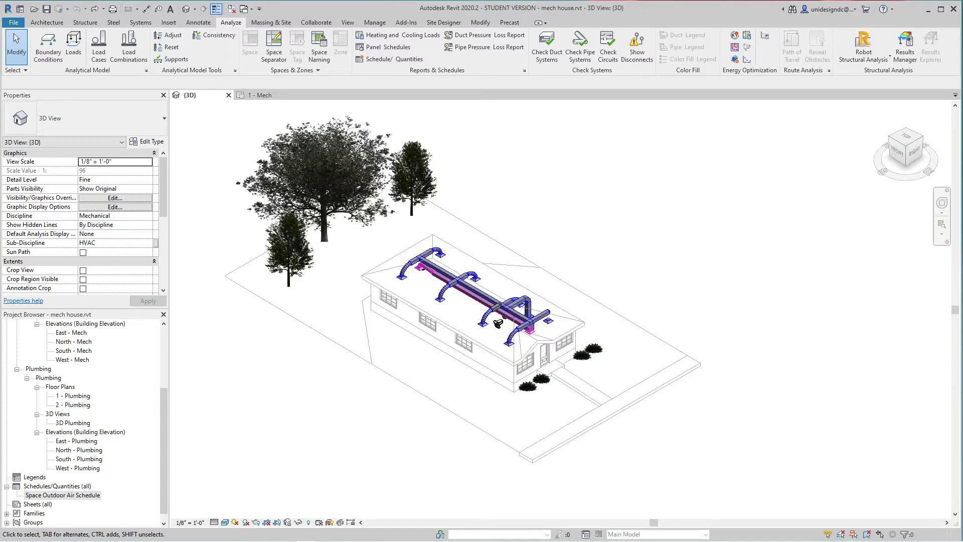
# Examine the house's supply and return ductwork in the 3D view
pyautogui.scroll(2, 498, 324)
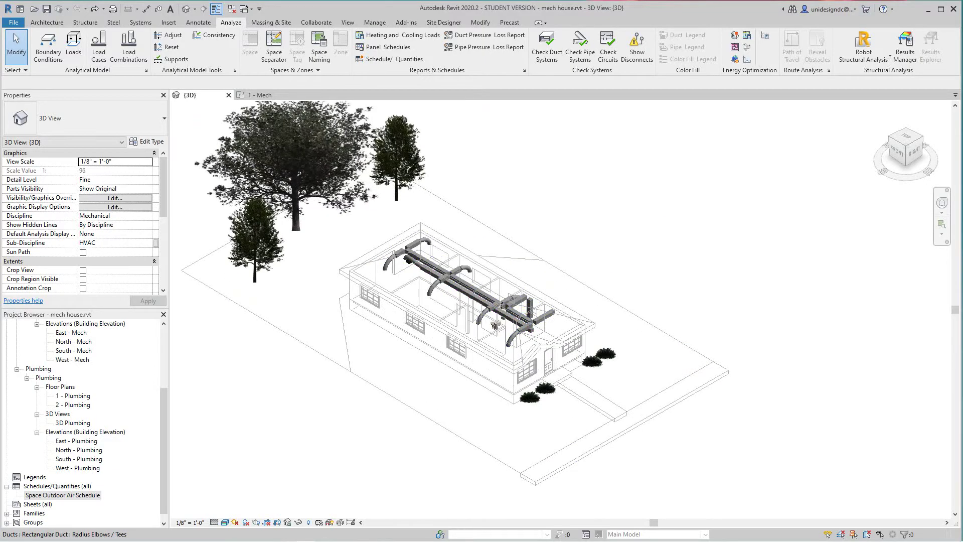
pyautogui.scroll(4, 502, 321)
pyautogui.scroll(5, 514, 316)
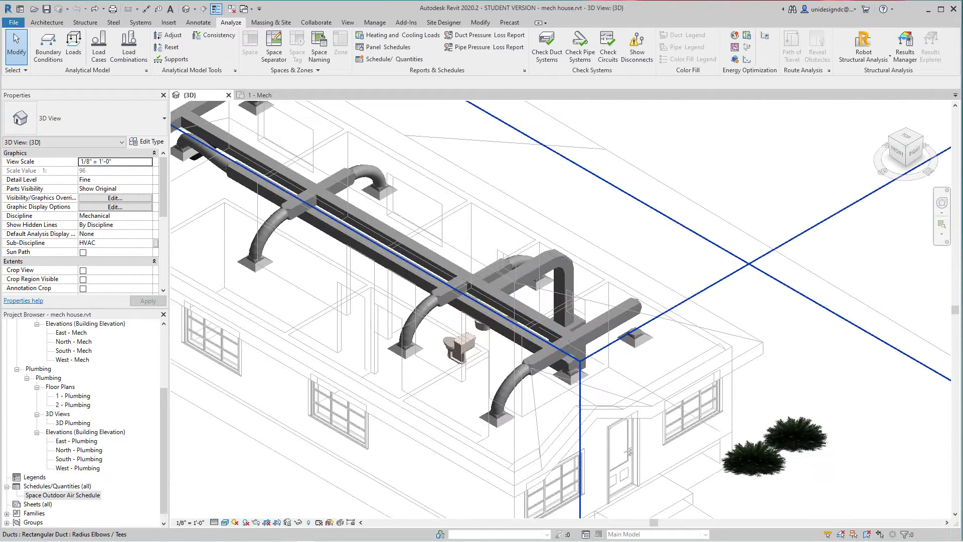
pyautogui.moveTo(514, 316); pyautogui.dragTo(556, 348, button='middle')
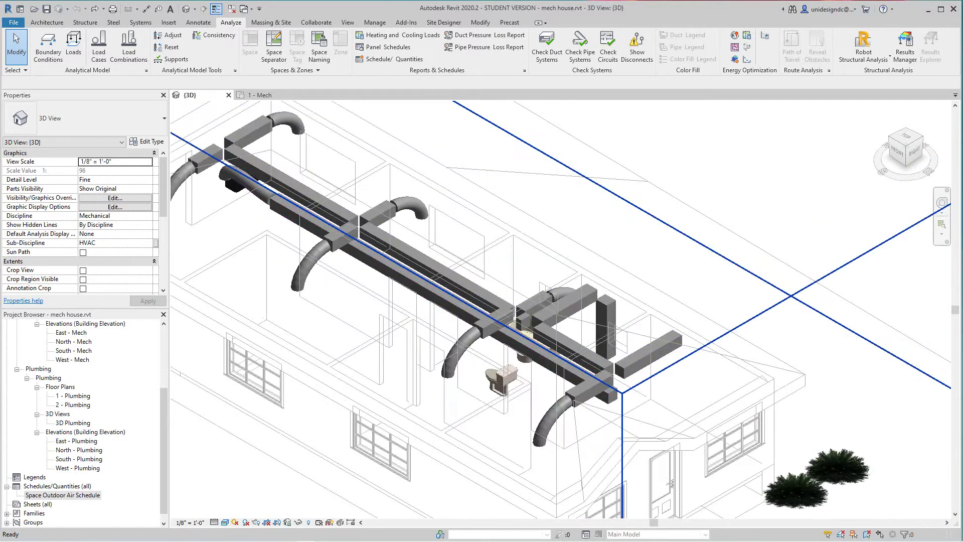
pyautogui.scroll(-2, 521, 324)
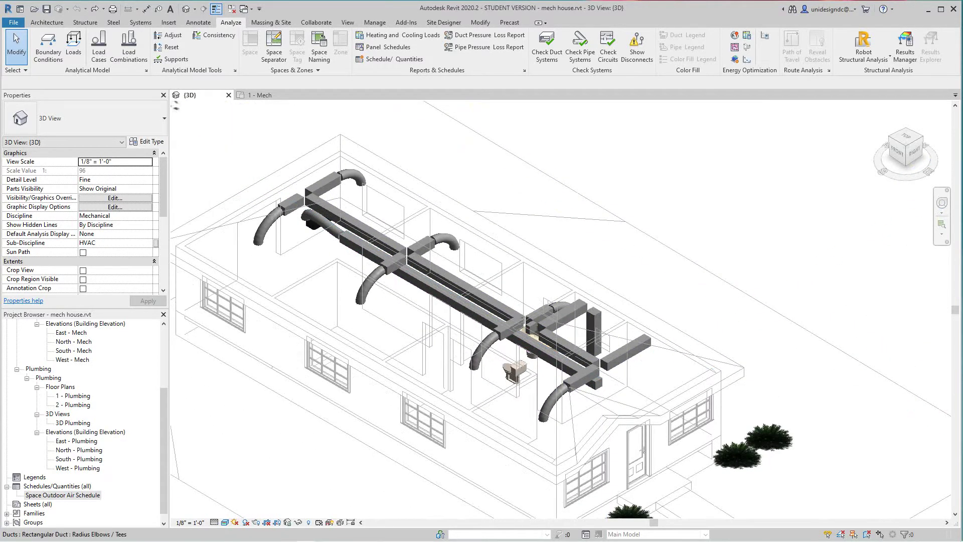
pyautogui.scroll(-3, 561, 346)
pyautogui.press('Tab')
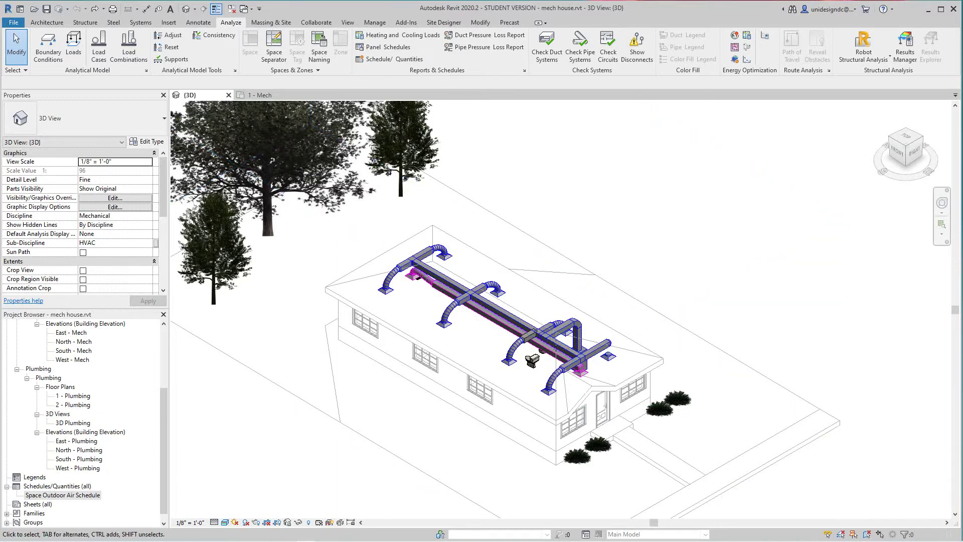
# Open the 1 - Mech floor plan under the HVAC views
pyautogui.scroll(5, 82, 424)
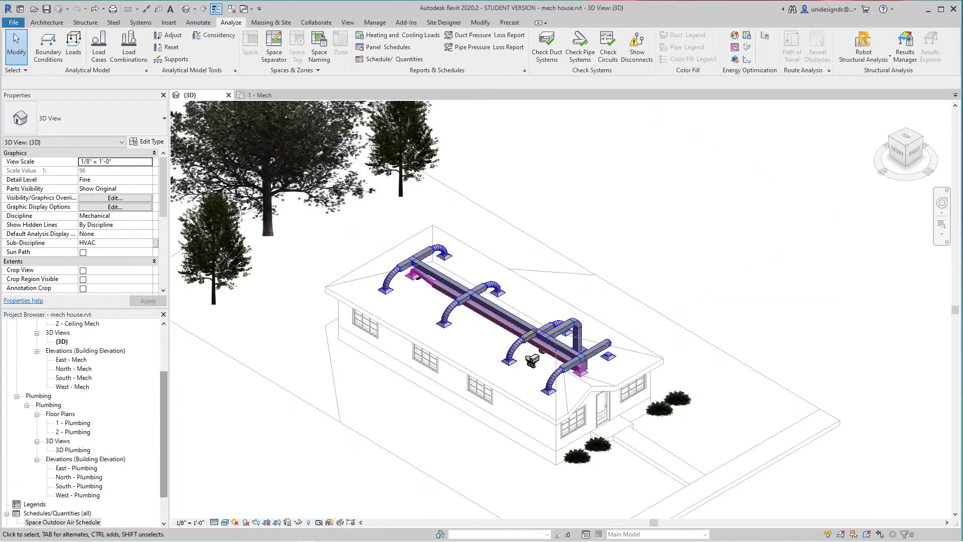
pyautogui.scroll(1, 83, 424)
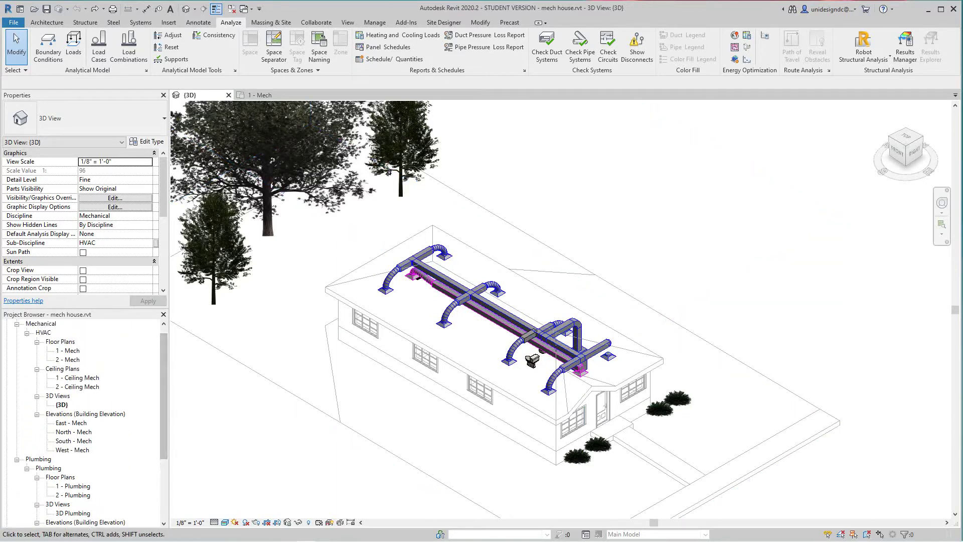
pyautogui.doubleClick(69, 350)
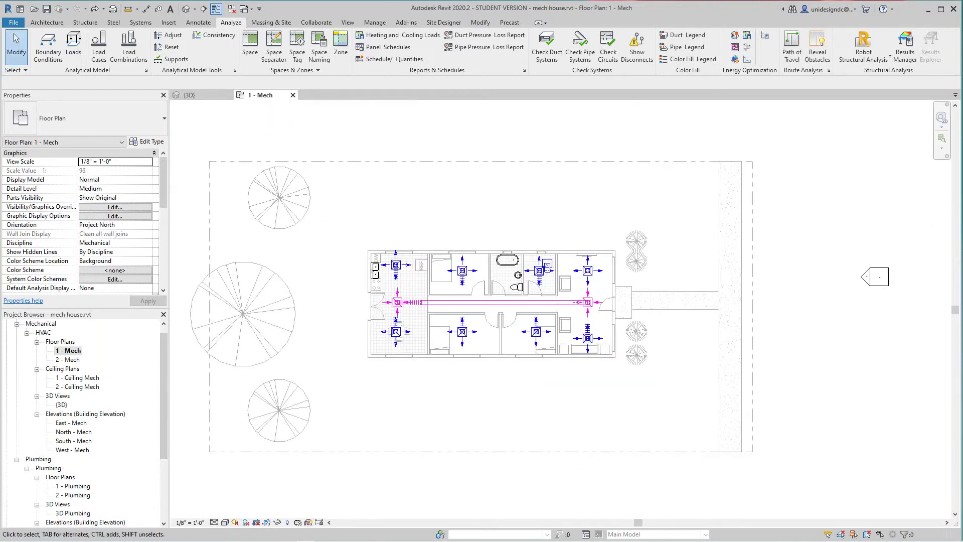
# Enable Room Bounding in the type properties of the linked model House project.rvt
pyautogui.scroll(-1, 694, 361)
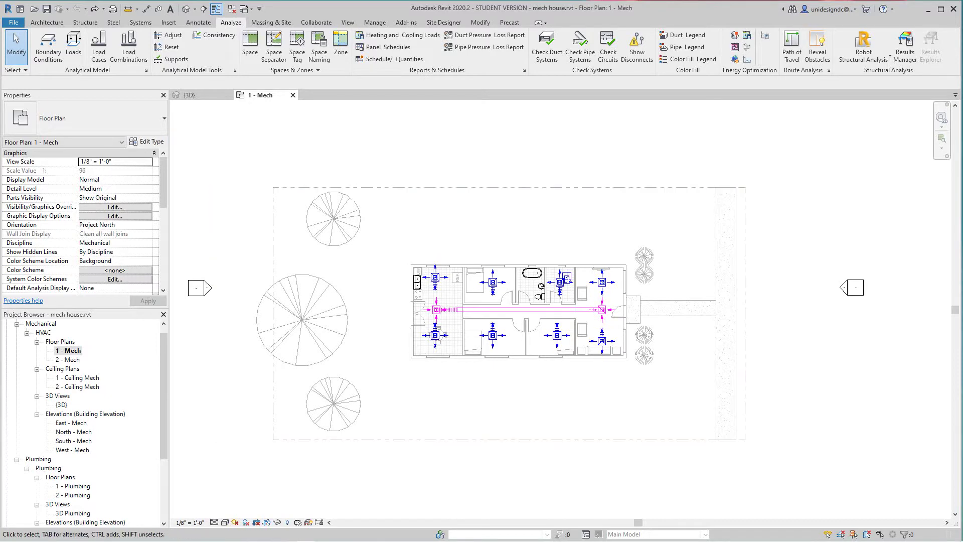
pyautogui.scroll(2, 587, 351)
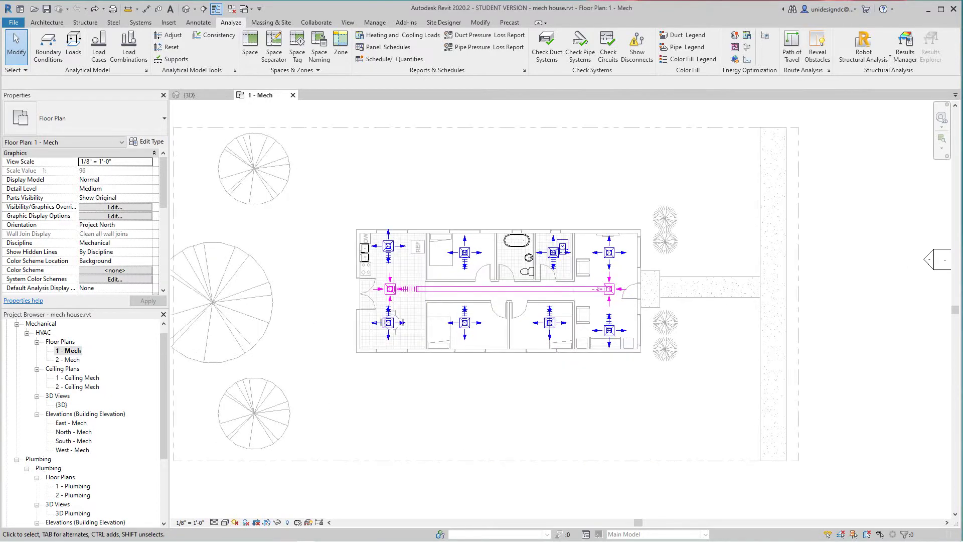
pyautogui.moveTo(587, 351); pyautogui.dragTo(585, 355, button='middle')
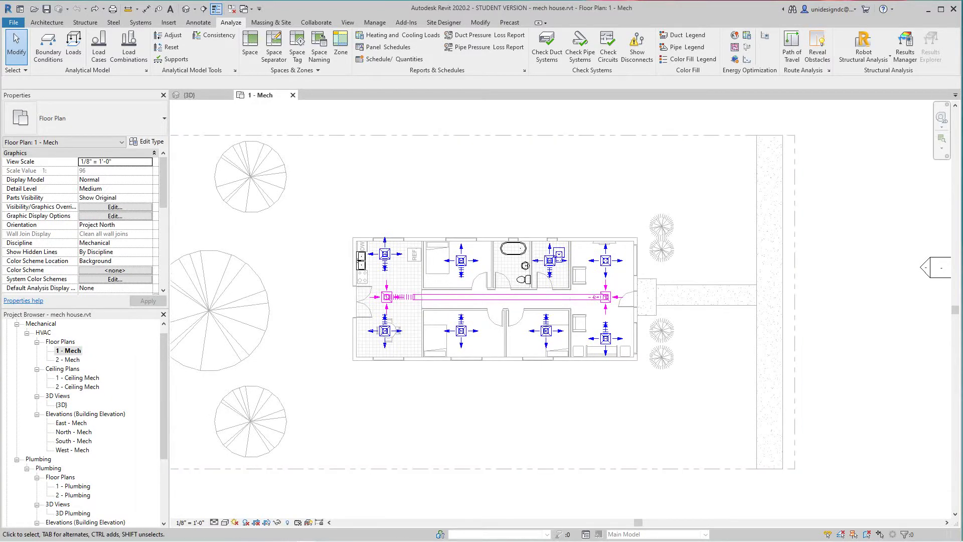
pyautogui.click(795, 374)
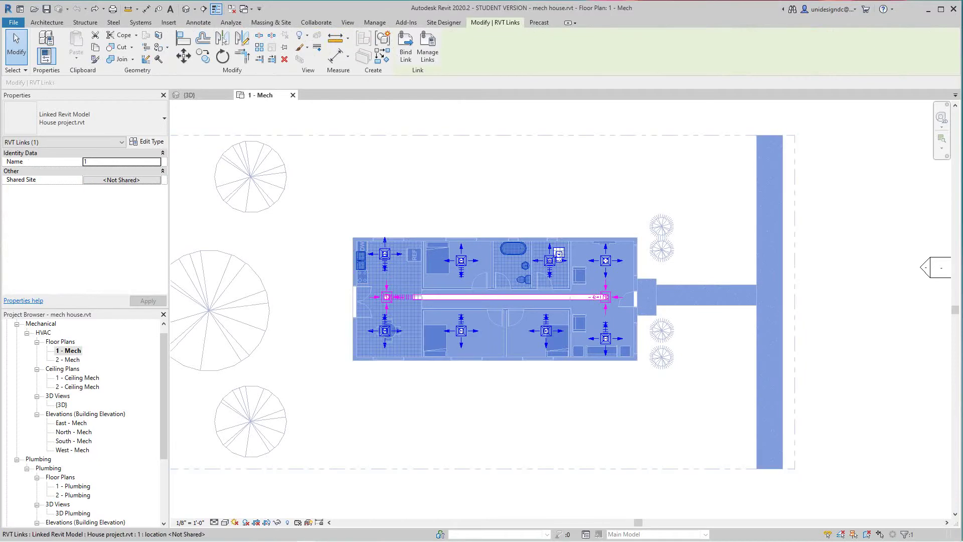
pyautogui.click(148, 142)
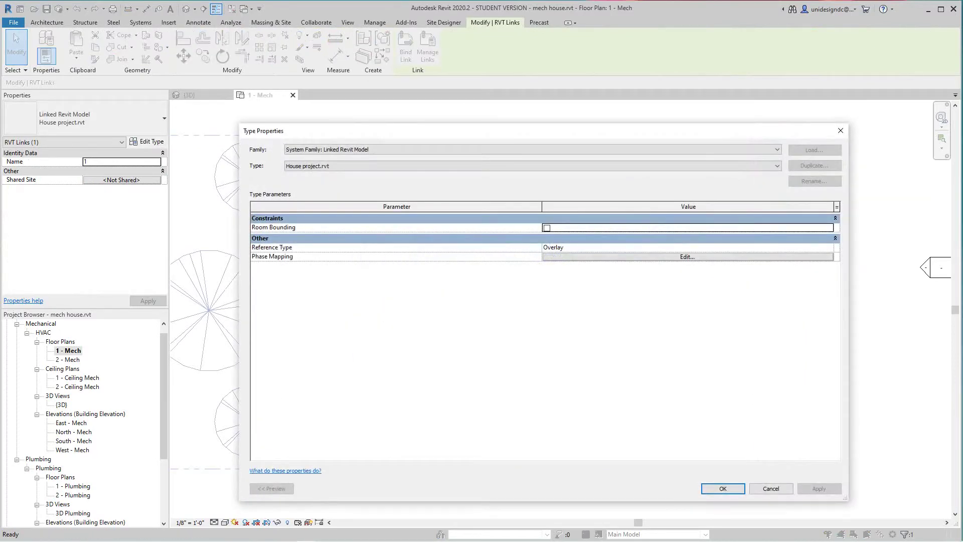
pyautogui.click(532, 166)
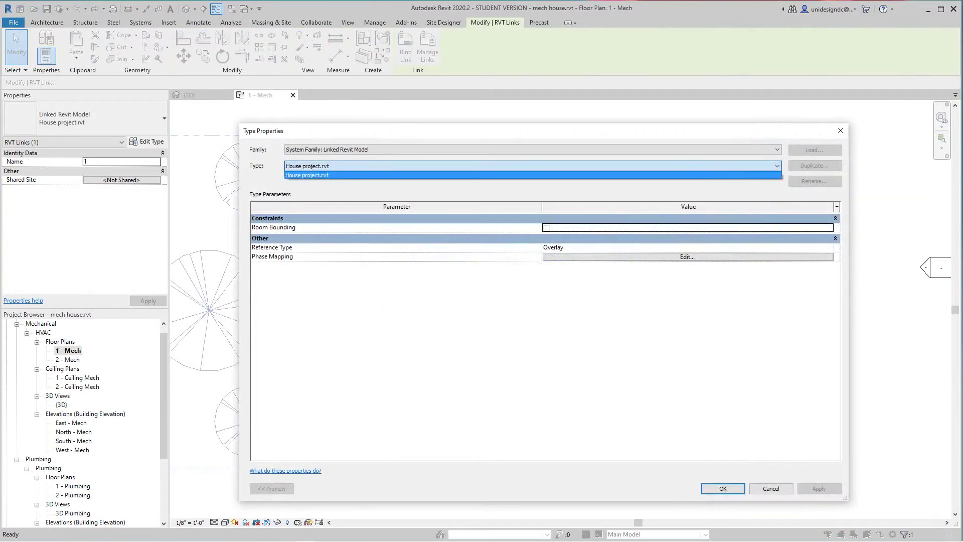
pyautogui.click(532, 165)
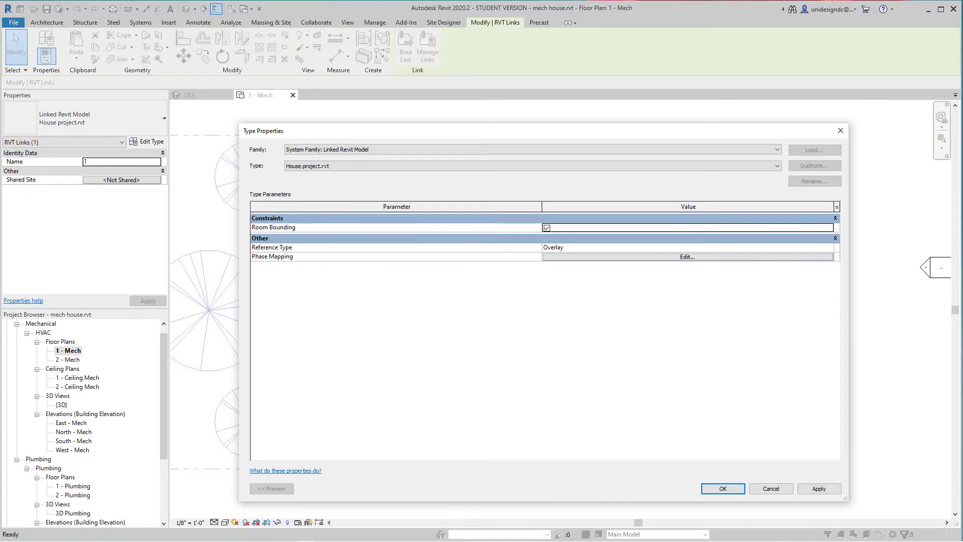
pyautogui.click(819, 488)
pyautogui.click(723, 488)
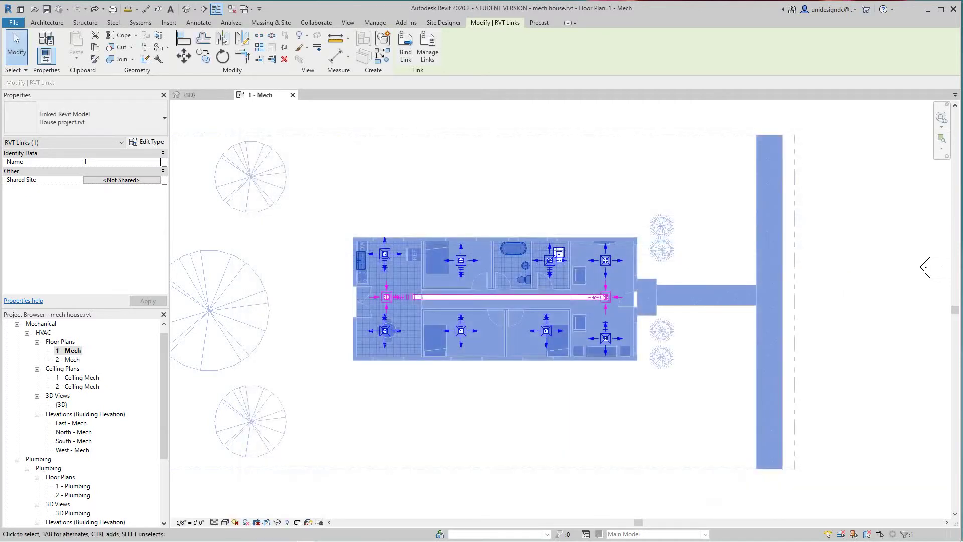
pyautogui.press('Escape')
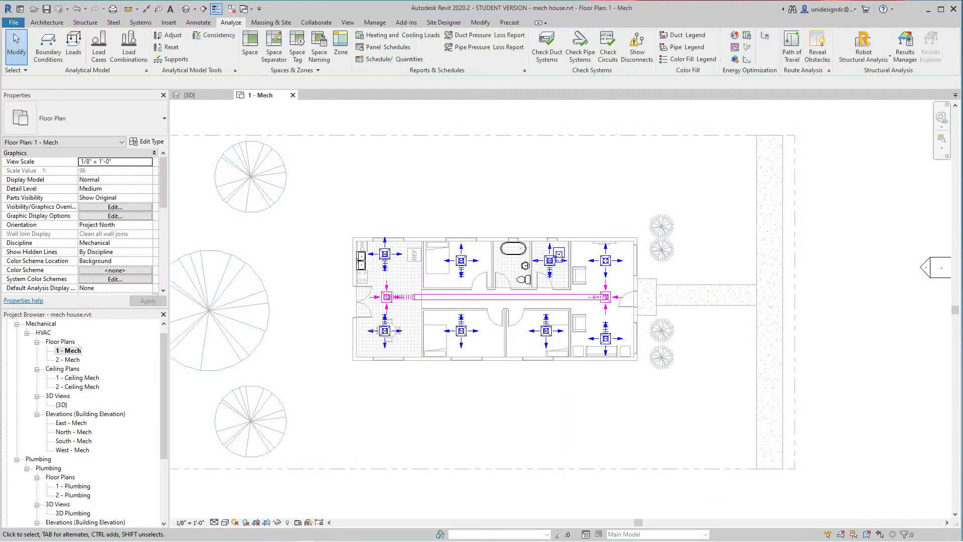
# Place a tagged space on Level 1 with an 8' 0" offset in the large room at the house's front entrance
pyautogui.scroll(3, 538, 248)
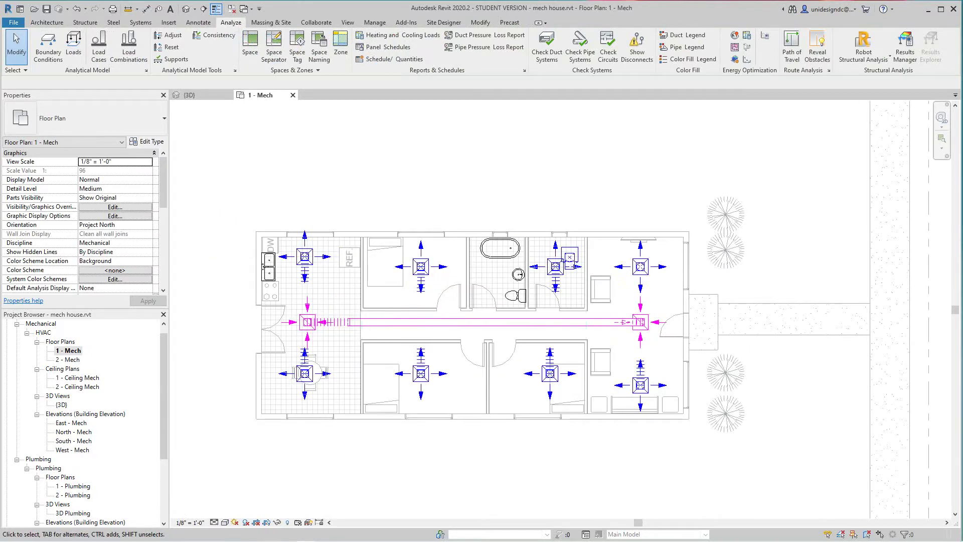
pyautogui.scroll(-1, 614, 300)
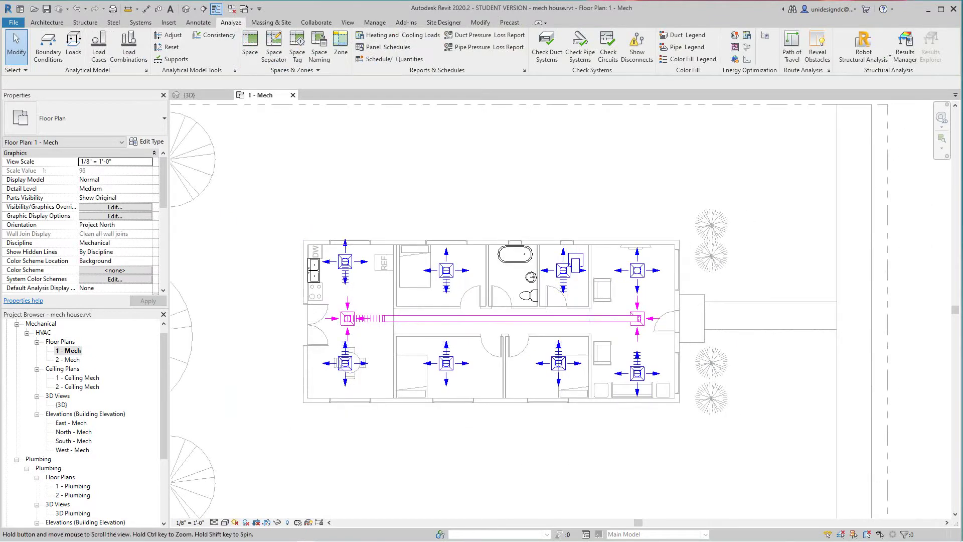
pyautogui.moveTo(625, 309); pyautogui.dragTo(602, 303, button='middle')
pyautogui.scroll(1, 602, 302)
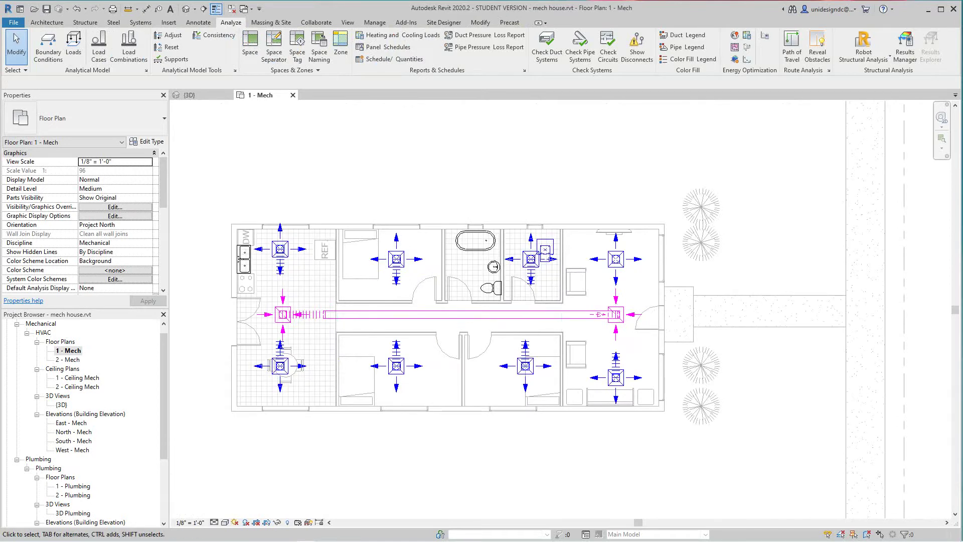
pyautogui.click(250, 46)
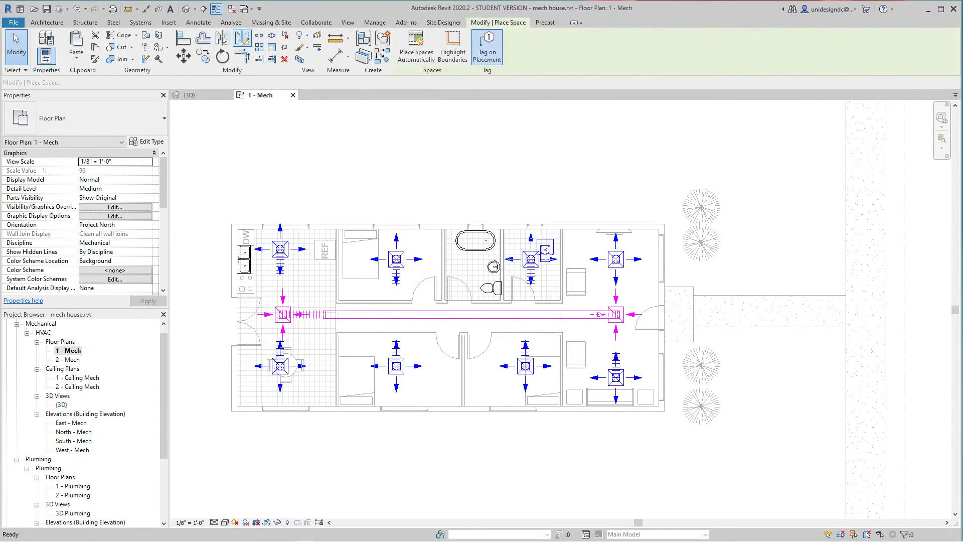
pyautogui.scroll(3, 608, 331)
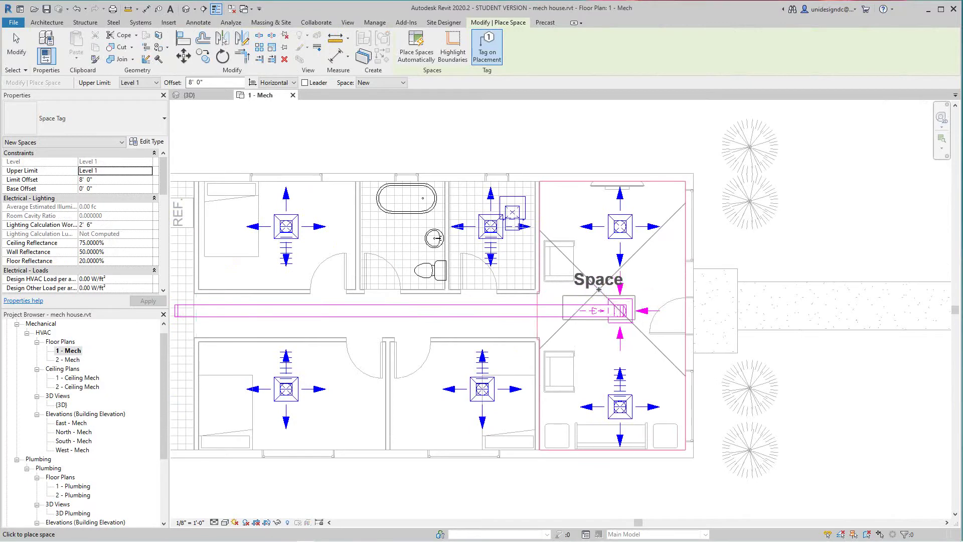
pyautogui.click(598, 289)
pyautogui.press('Escape')
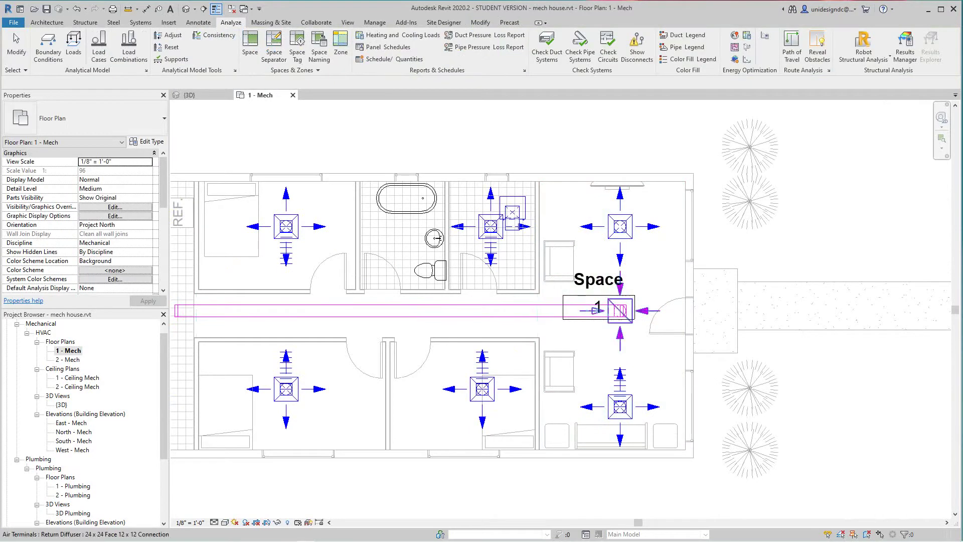
# Rename the space at the front entrance as Living Room
pyautogui.doubleClick(599, 280)
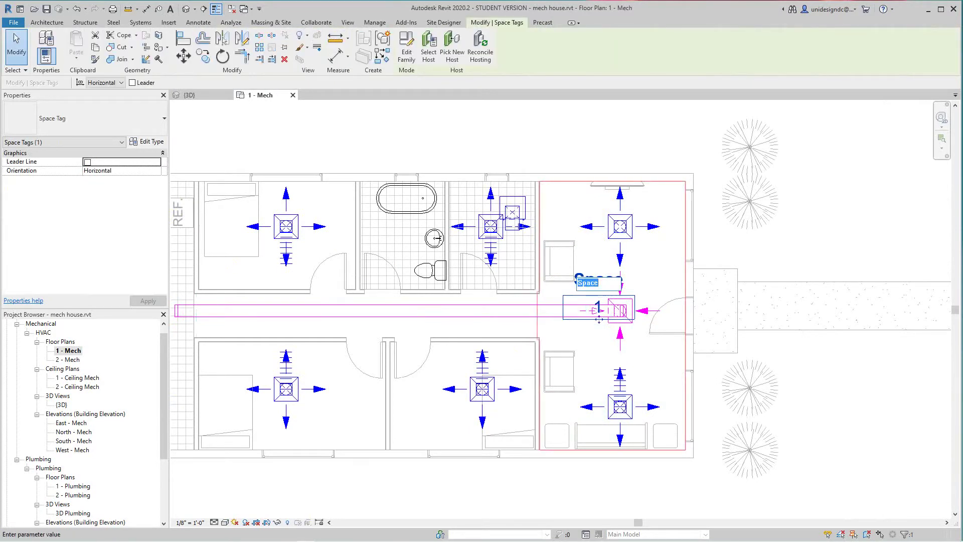
pyautogui.write('Living Room')
pyautogui.press('Return')
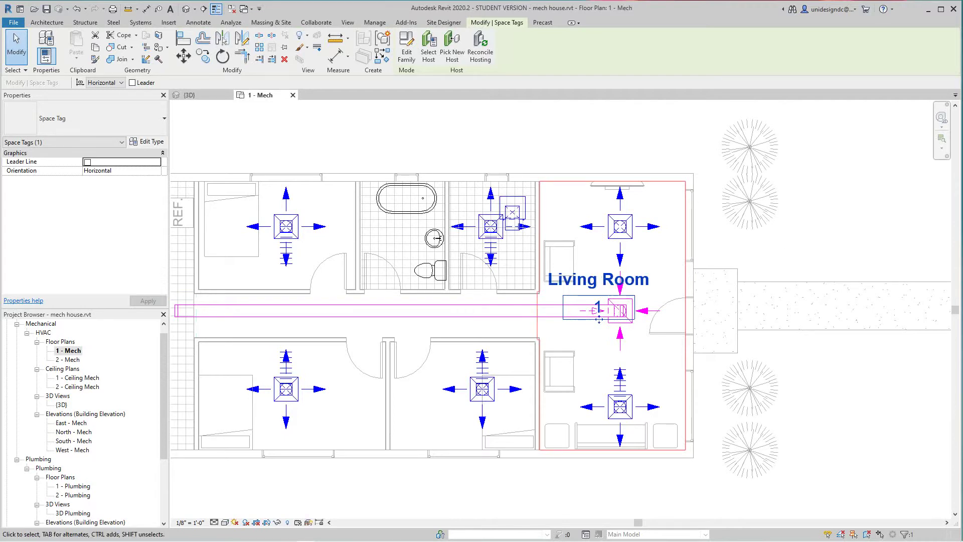
pyautogui.press('Escape')
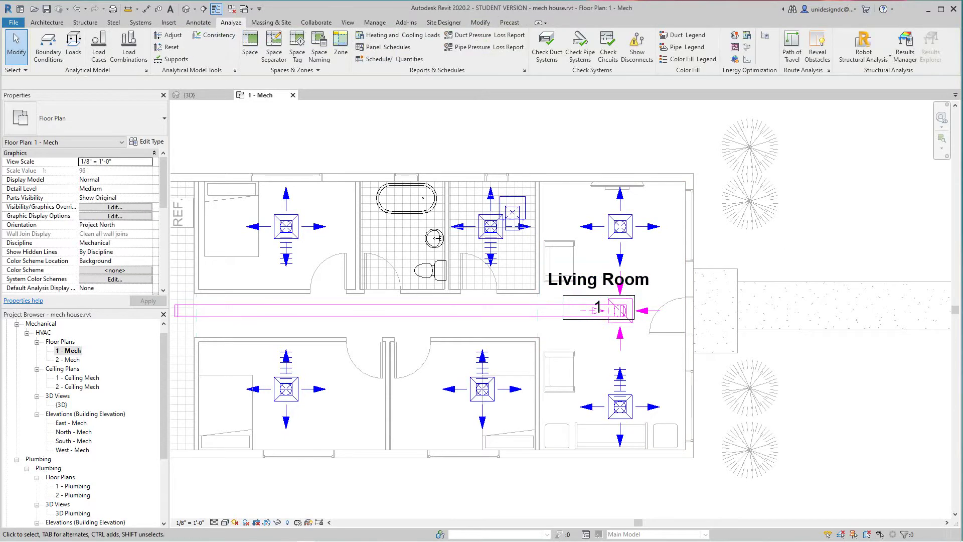
# Place a tagged space with an 8' 0" offset in the small tiled room between the bathroom and the Living Room
pyautogui.scroll(1, 434, 239)
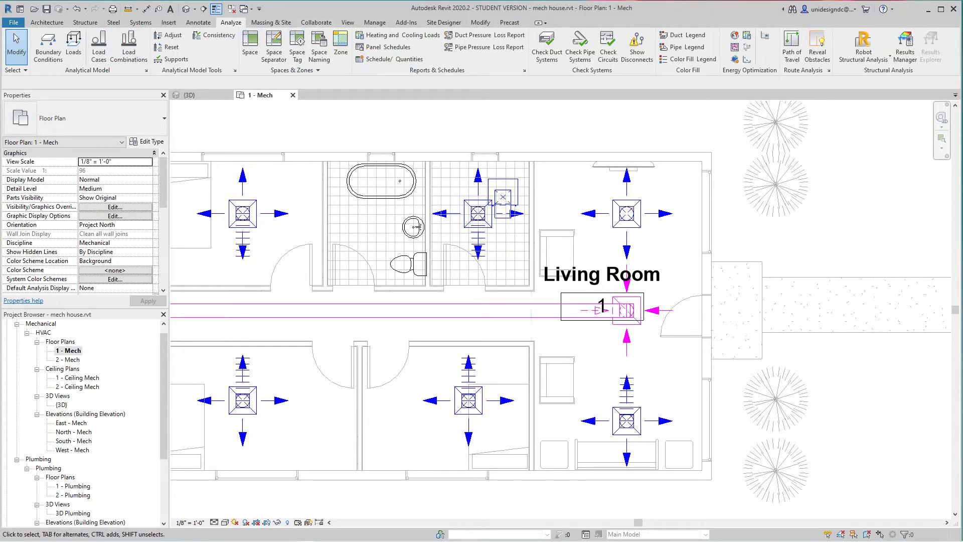
pyautogui.click(250, 46)
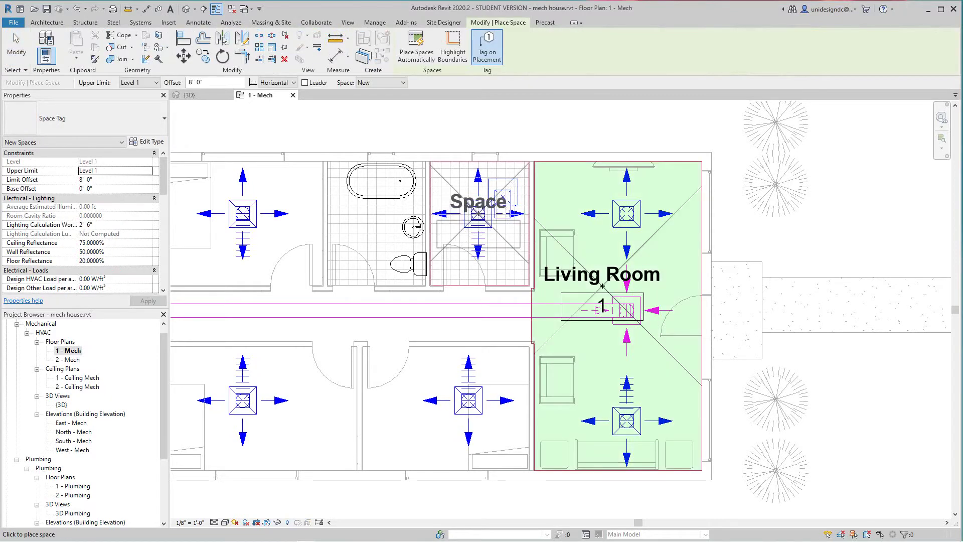
pyautogui.click(478, 213)
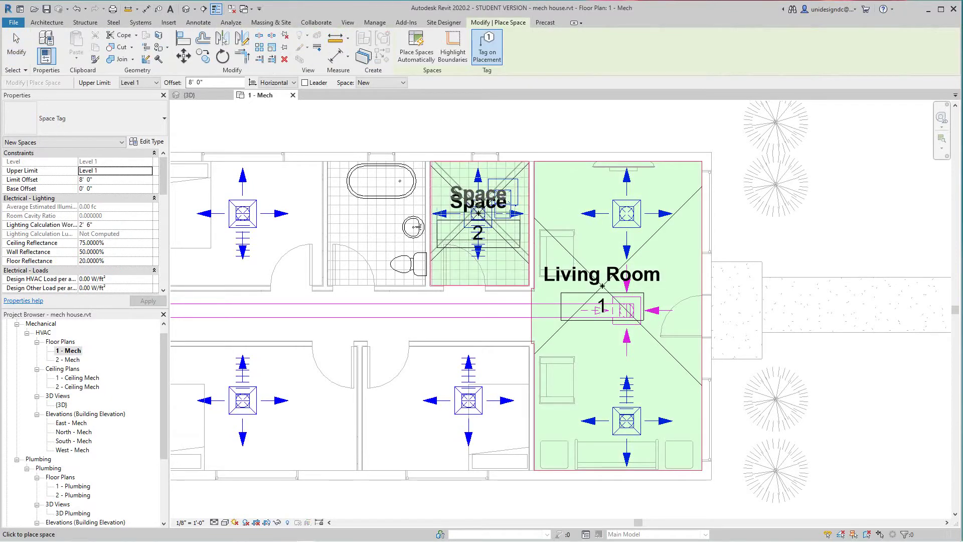
pyautogui.press('Escape')
pyautogui.click(478, 214)
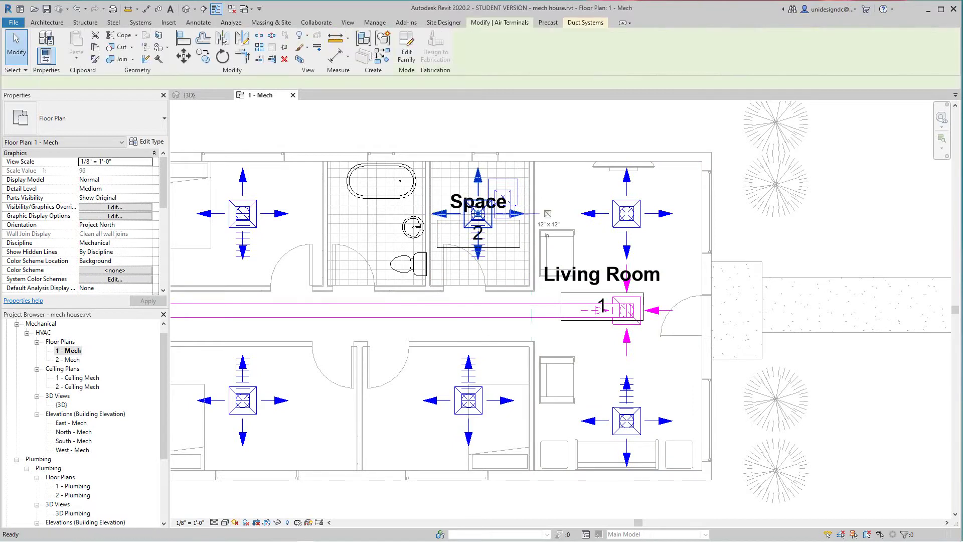
pyautogui.scroll(-1, 511, 234)
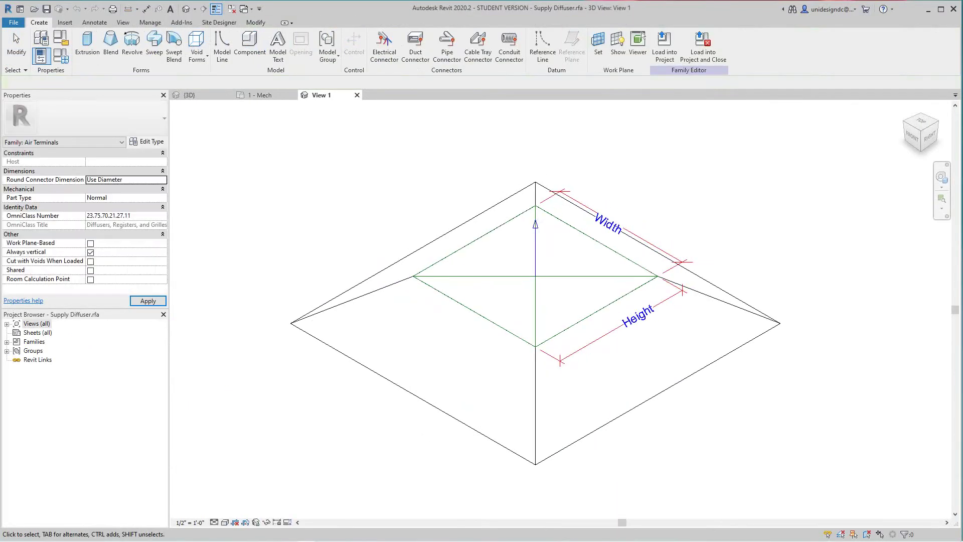
pyautogui.click(702, 48)
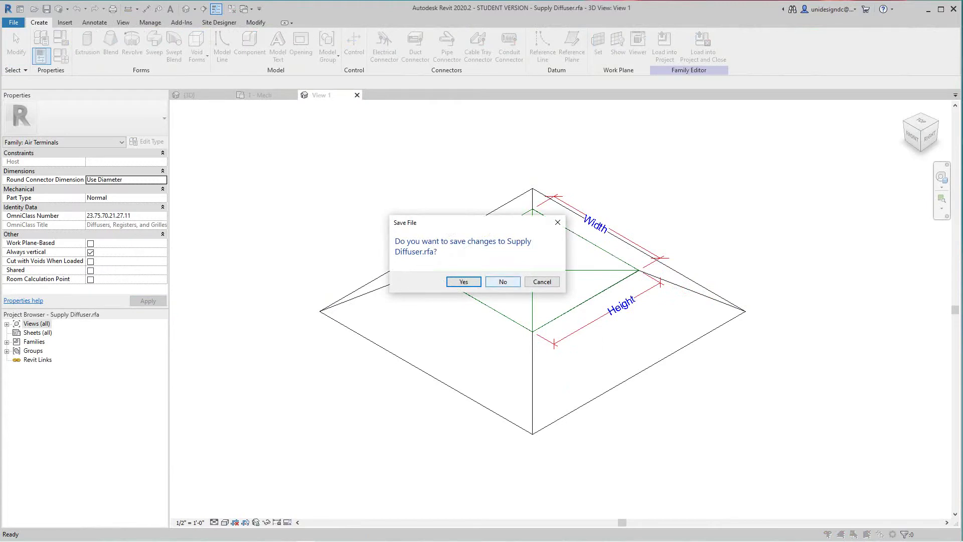
pyautogui.click(503, 281)
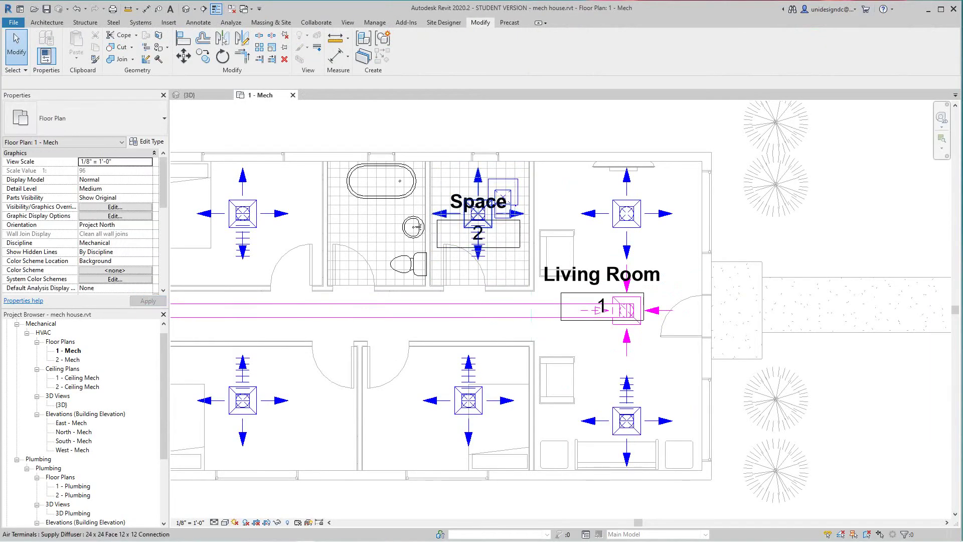
# Rename the space in the small tiled room beside the Living Room as UTILITY RM
pyautogui.scroll(3, 417, 227)
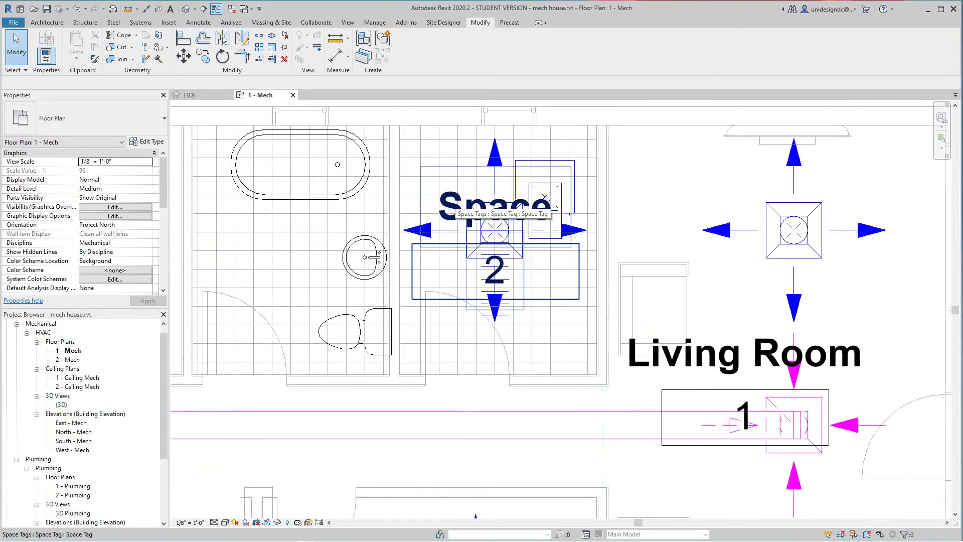
pyautogui.doubleClick(456, 200)
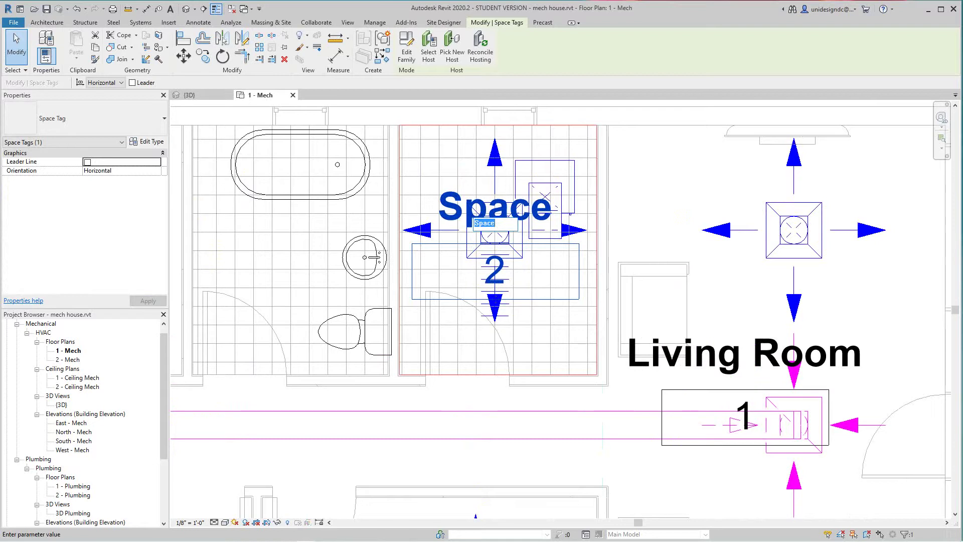
pyautogui.write('i')
pyautogui.write('M')
pyautogui.press('Return')
pyautogui.press('Escape')
pyautogui.scroll(-3, 585, 222)
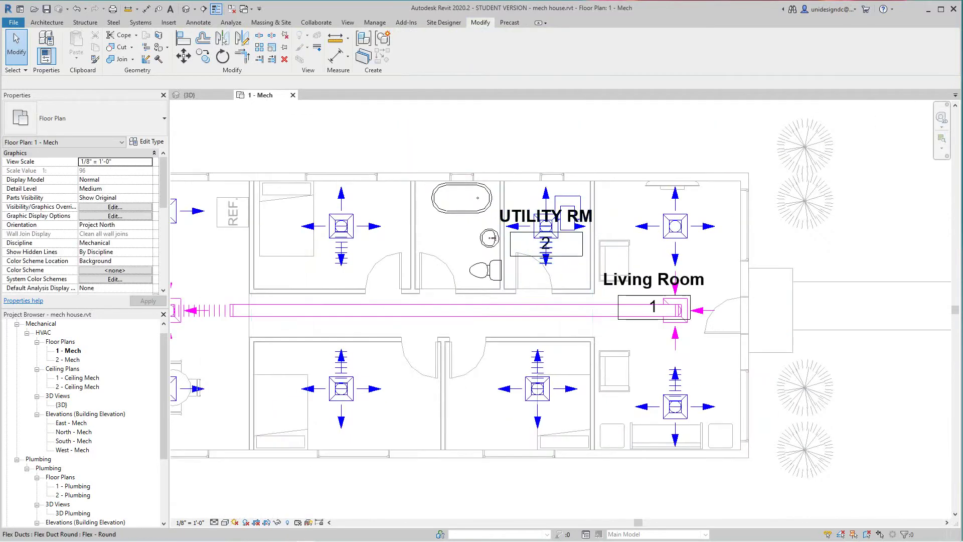
# Place a tagged space with an 8' 0" offset in the bedroom between the kitchen and the bathroom
pyautogui.scroll(-3, 493, 238)
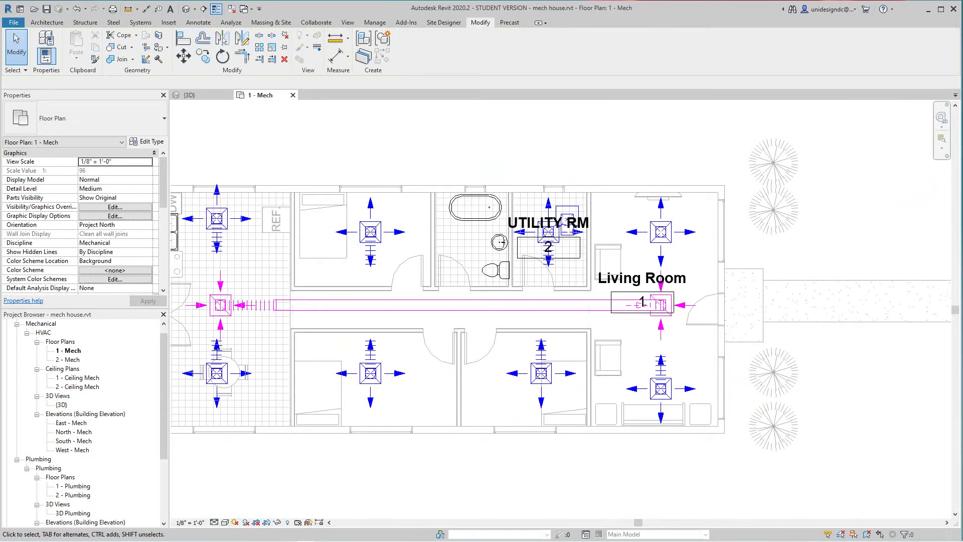
pyautogui.moveTo(501, 242); pyautogui.dragTo(566, 253, button='middle')
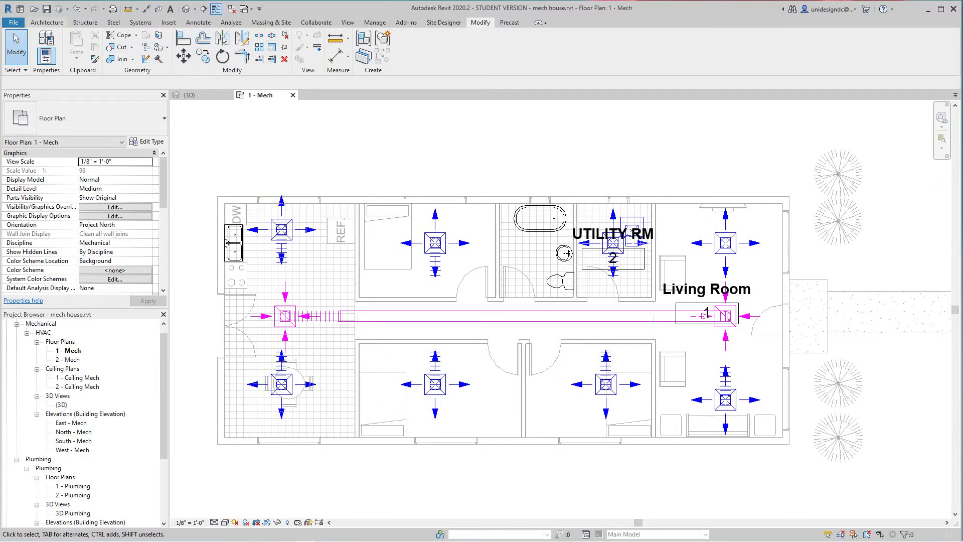
pyautogui.click(141, 22)
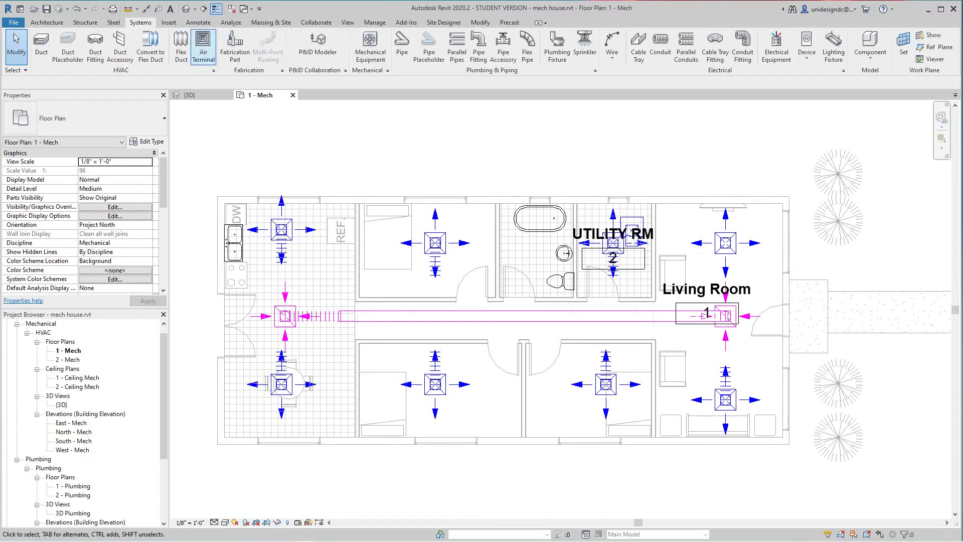
pyautogui.click(230, 22)
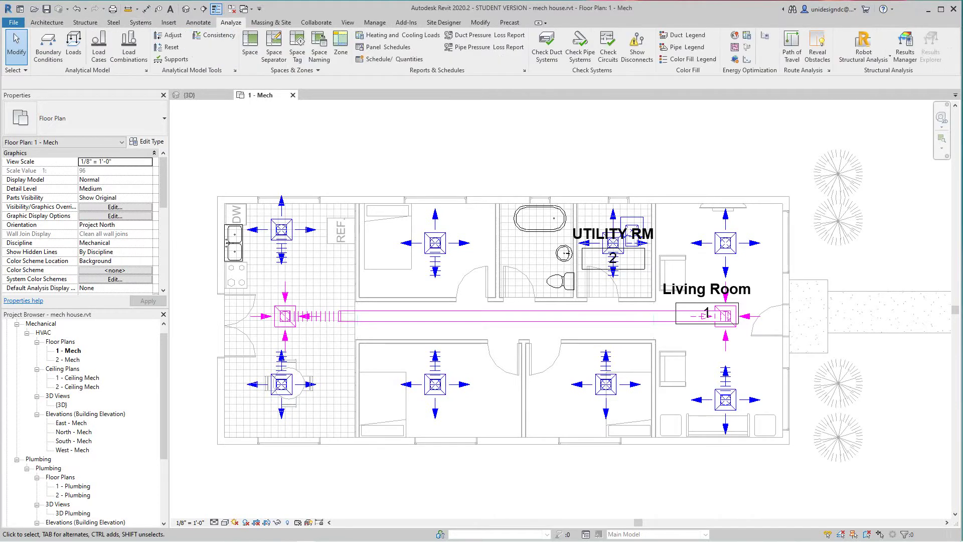
pyautogui.click(250, 45)
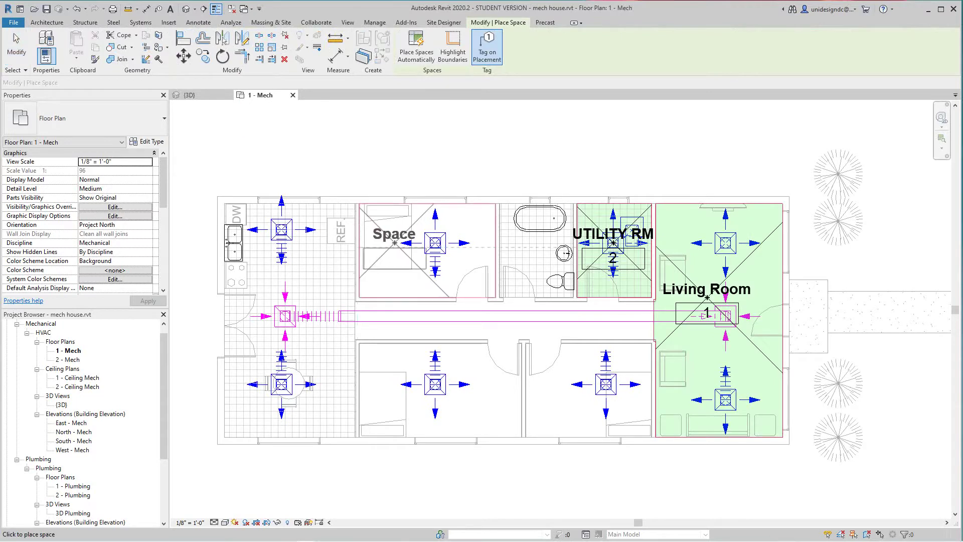
pyautogui.click(422, 254)
pyautogui.press('Escape')
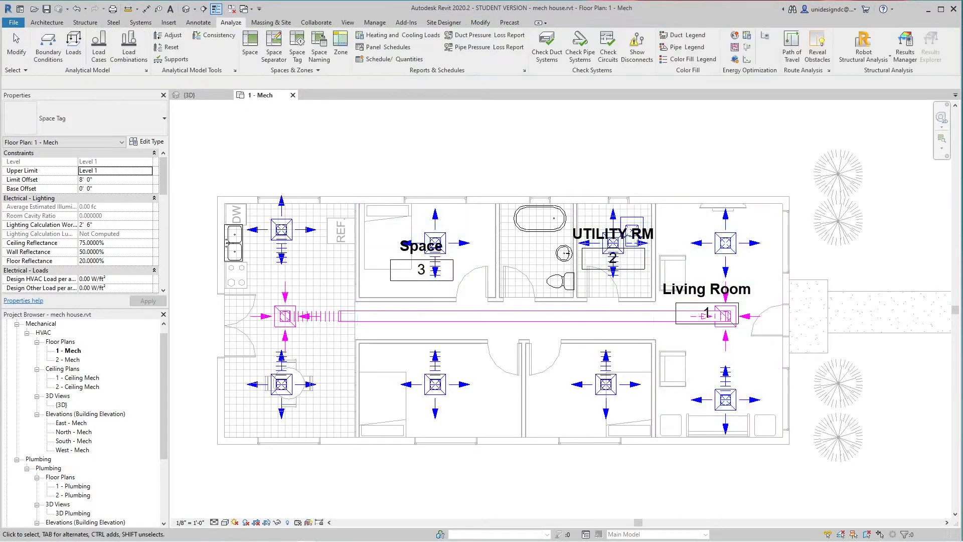
pyautogui.doubleClick(435, 243)
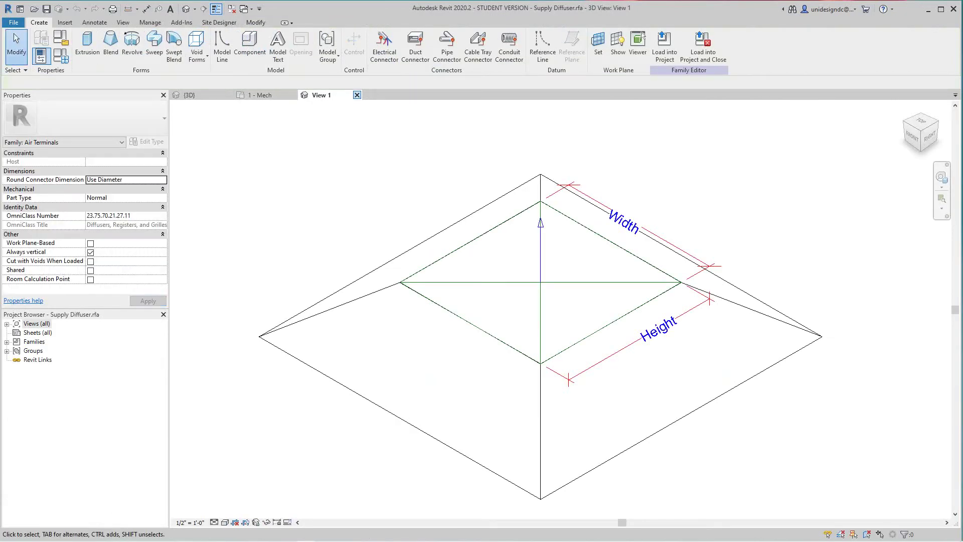
pyautogui.click(356, 95)
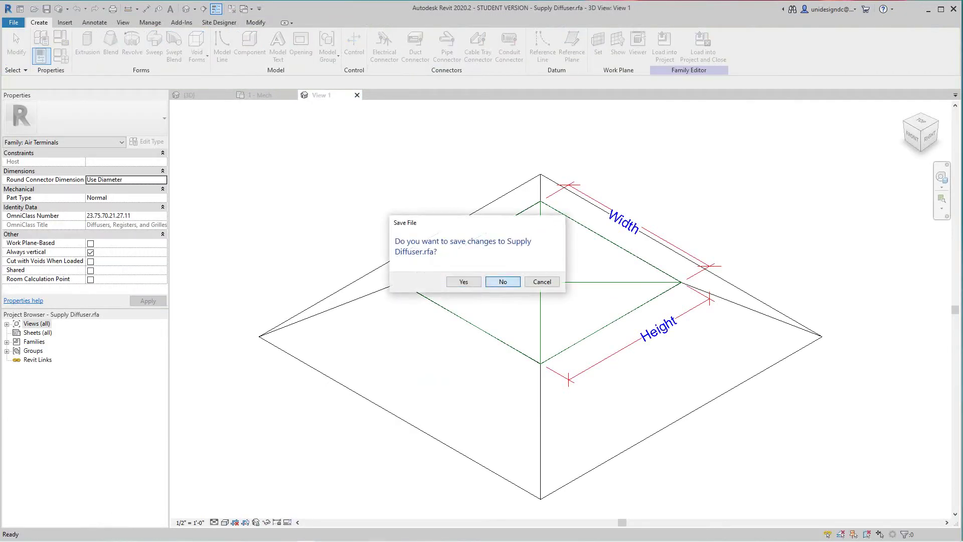
pyautogui.press('Return')
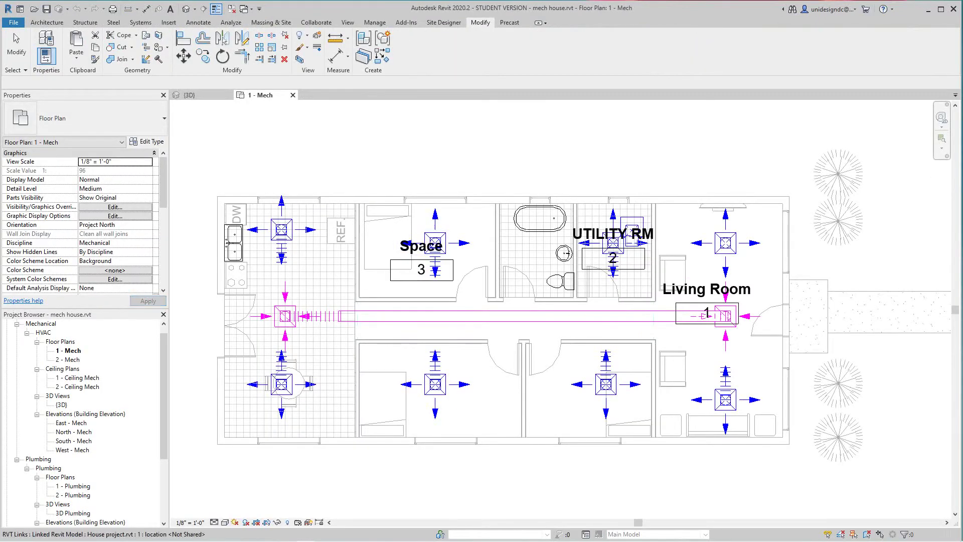
pyautogui.press('Escape')
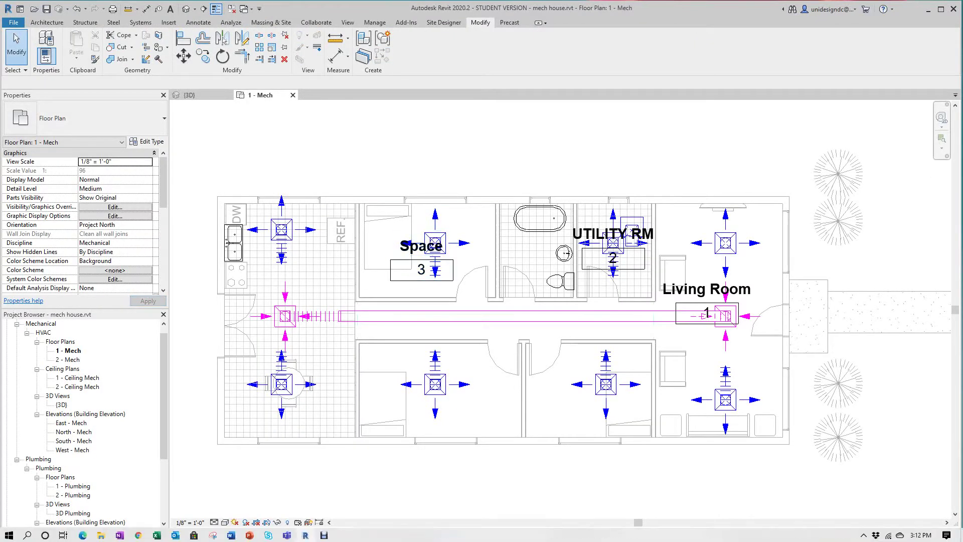
# Set the view scale to 1/4" = 1'-0" and rename the space between the kitchen and the bathroom as BEDROOM
pyautogui.click(190, 522)
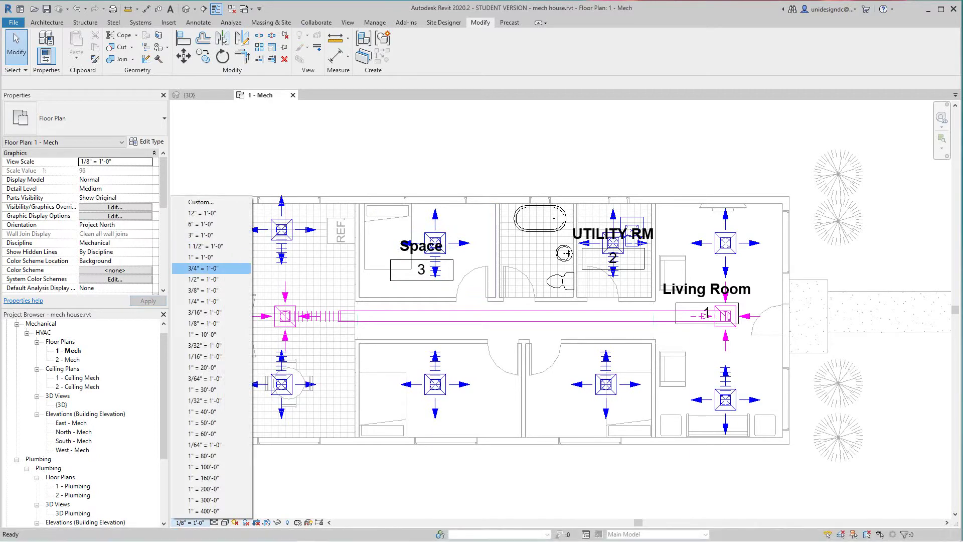
pyautogui.click(203, 301)
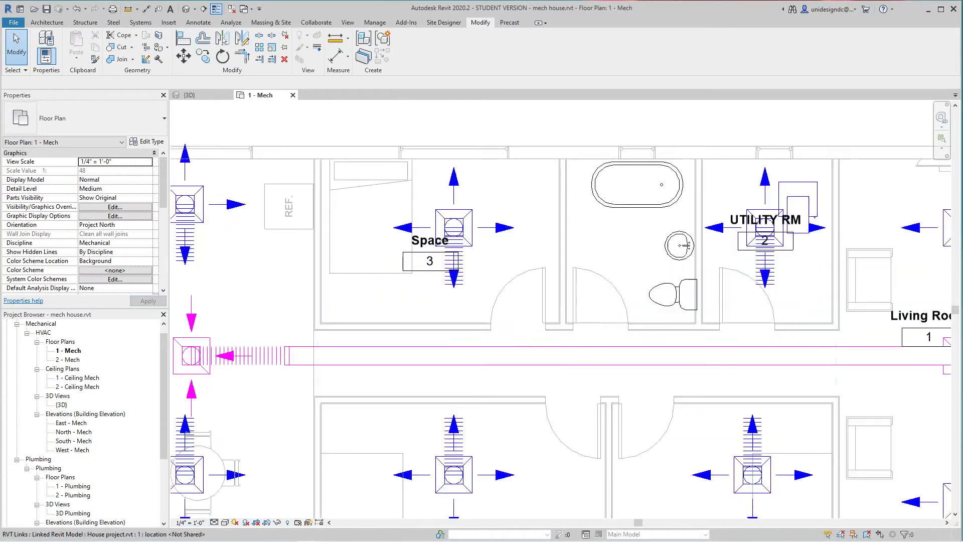
pyautogui.scroll(2, 424, 263)
pyautogui.click(429, 241)
pyautogui.click(428, 241)
pyautogui.write('BEDROOM')
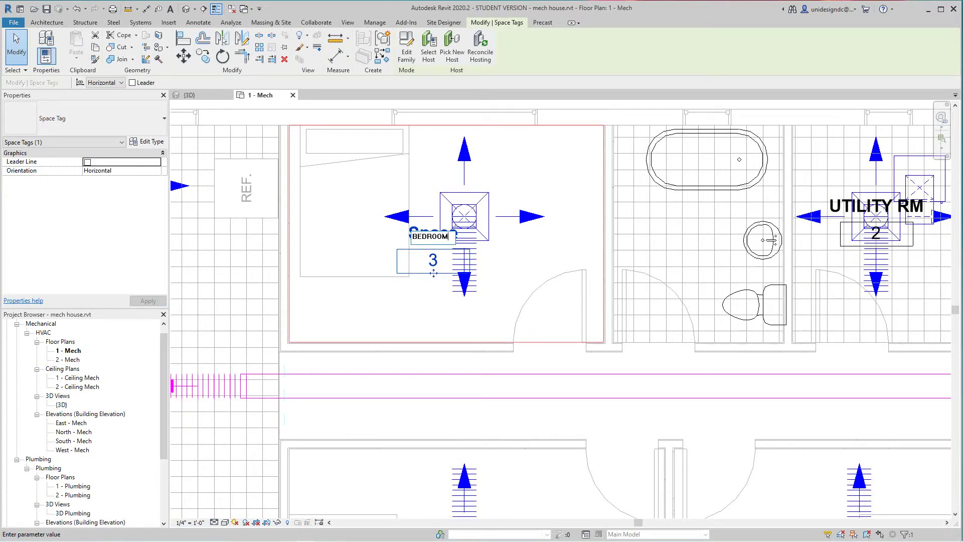
pyautogui.press('Return')
pyautogui.press('Escape')
pyautogui.scroll(-2, 333, 318)
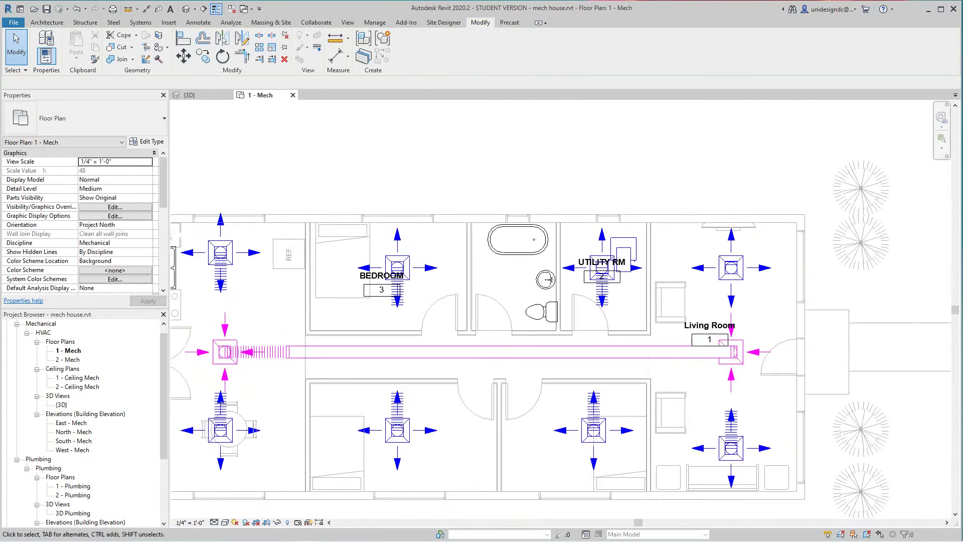
# Place a tagged space with an 8' 0" offset in the bathroom between BEDROOM and UTILITY RM
pyautogui.moveTo(334, 318); pyautogui.dragTo(450, 284, button='middle')
pyautogui.scroll(2, 667, 246)
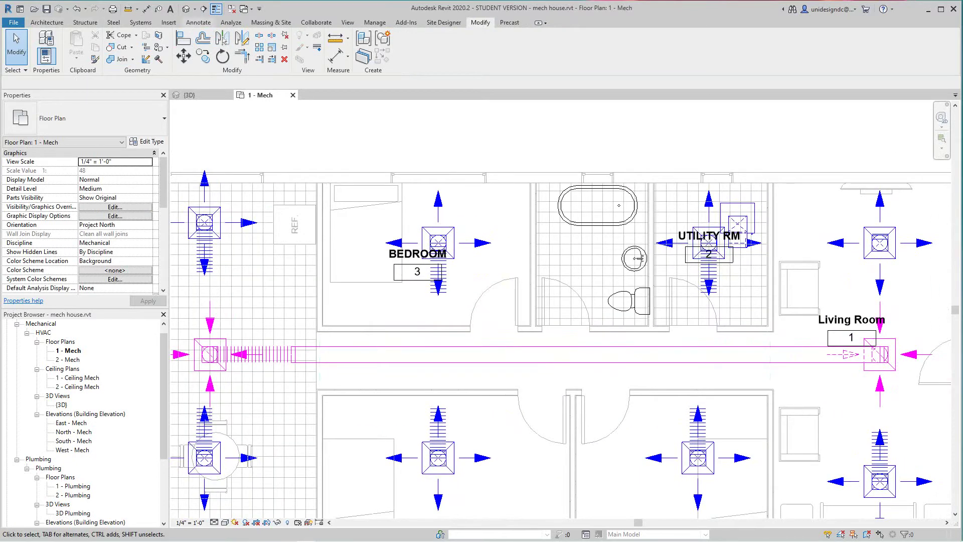
pyautogui.click(231, 22)
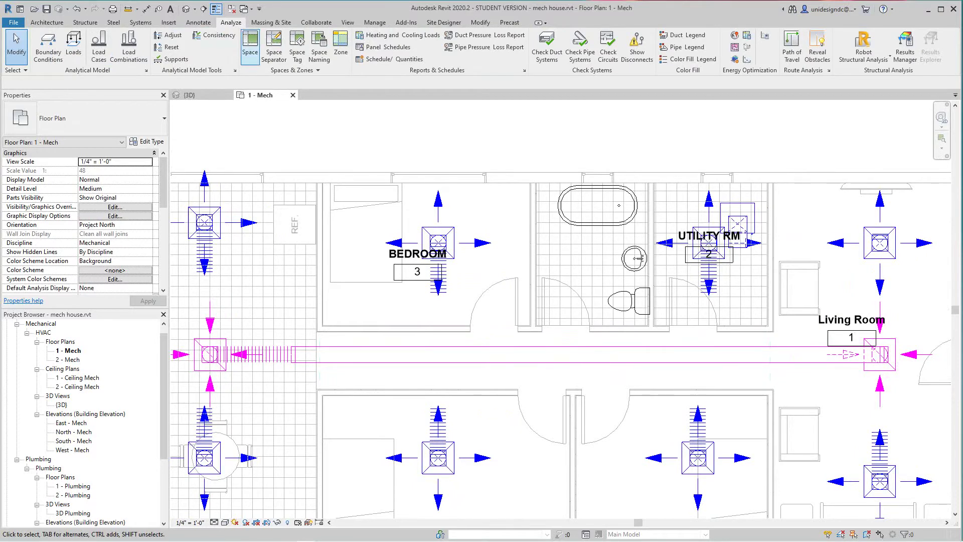
pyautogui.click(250, 47)
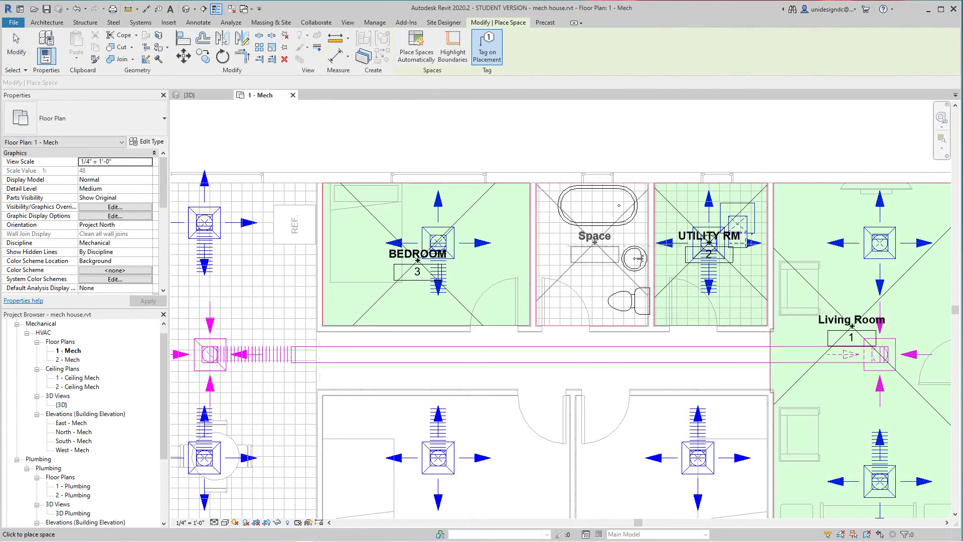
pyautogui.click(594, 242)
pyautogui.press('Escape')
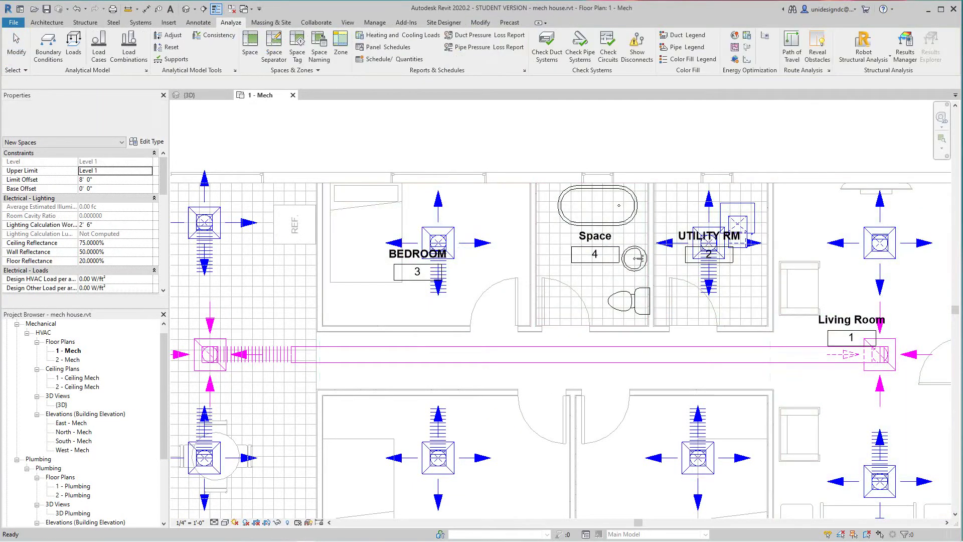
# Rename the space in the bathroom as BATH
pyautogui.doubleClick(595, 236)
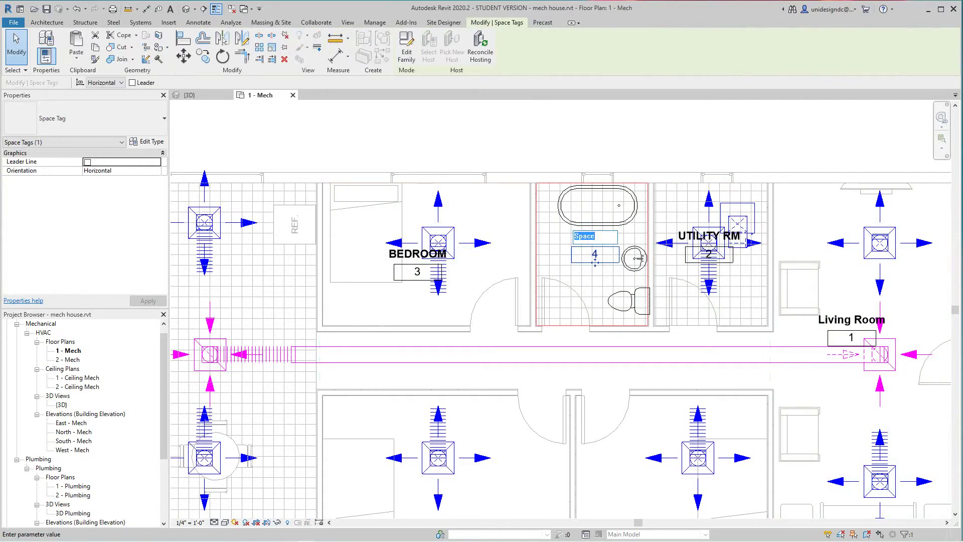
pyautogui.write('BATH')
pyautogui.press('Return')
# Place a tagged space with an 8' 0" offset in the large tiled room with the sink, stove and refrigerator
pyautogui.scroll(-2, 640, 259)
pyautogui.moveTo(647, 286); pyautogui.dragTo(628, 239, button='middle')
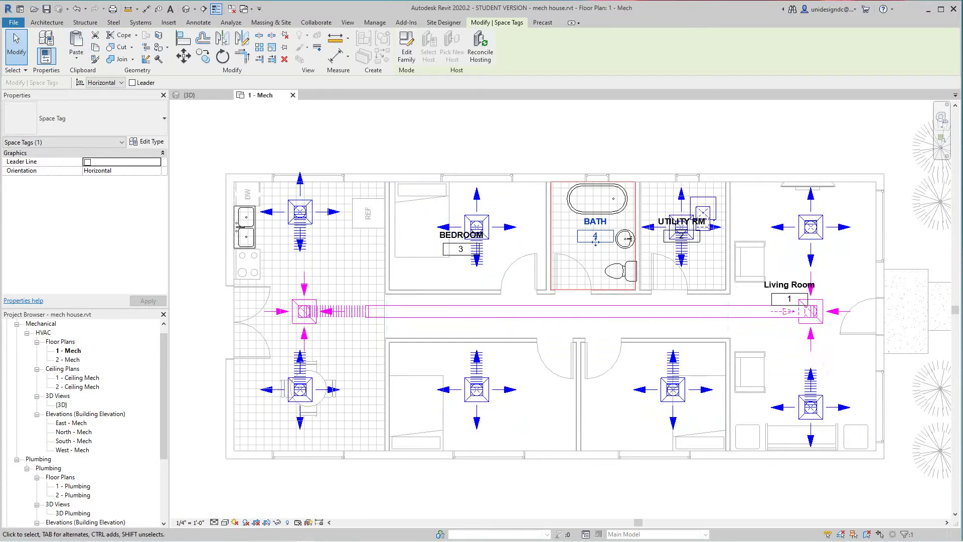
pyautogui.rightClick(355, 136)
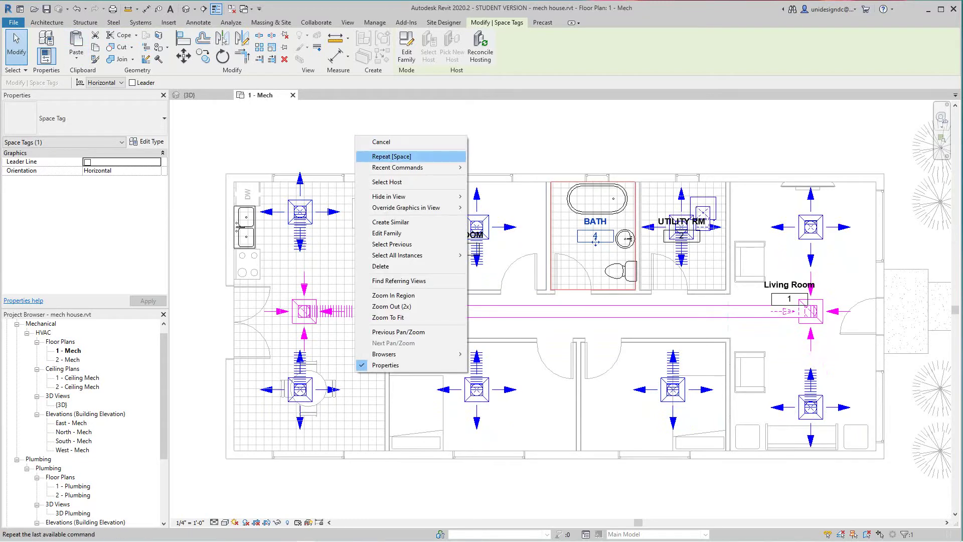
pyautogui.click(391, 156)
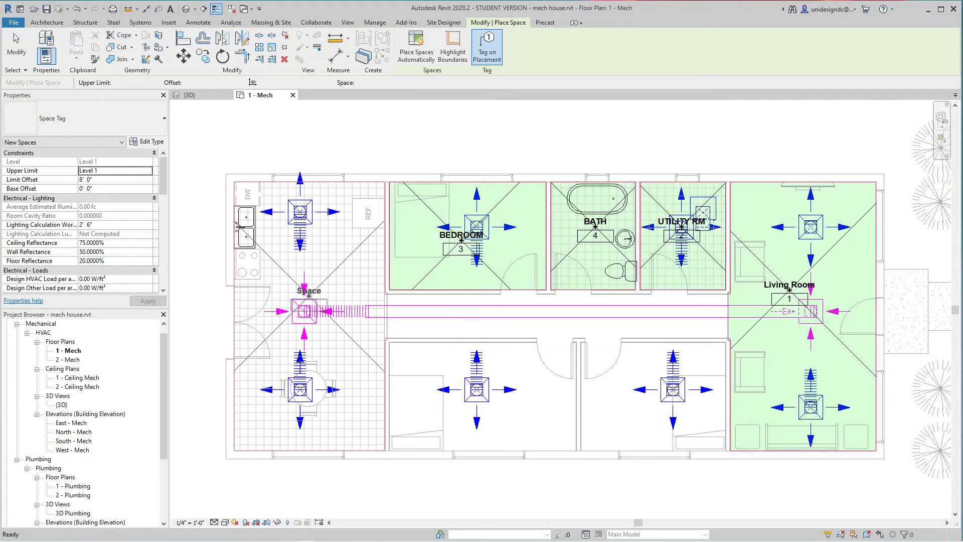
pyautogui.press('Escape')
# Rename the space in the large tiled room with the sink and stove as KITCHEN
pyautogui.doubleClick(308, 290)
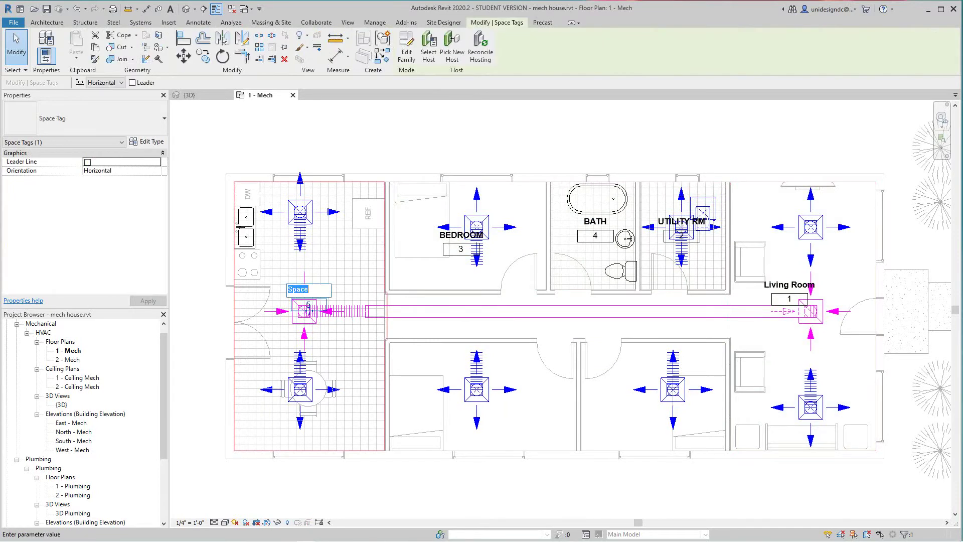
pyautogui.write('KITCHEN')
pyautogui.press('Return')
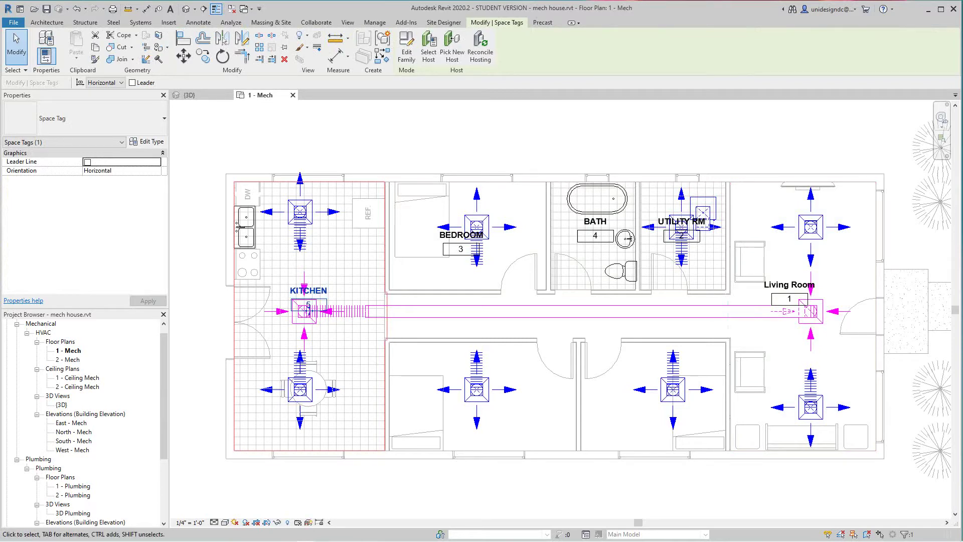
pyautogui.press('Escape')
# Place a tagged space with an 8' 0" offset in the room beside KITCHEN, across the hallway from BEDROOM
pyautogui.scroll(-4, 406, 354)
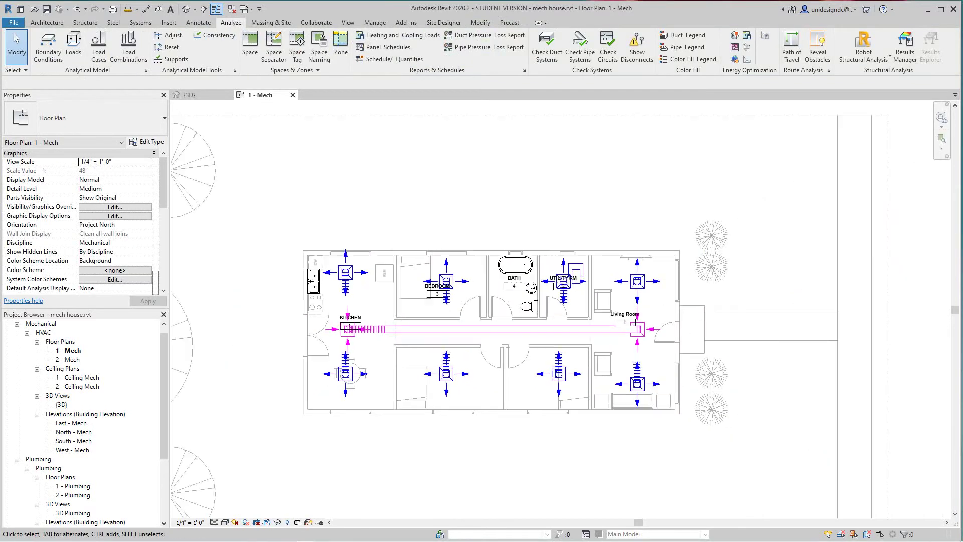
pyautogui.scroll(4, 475, 401)
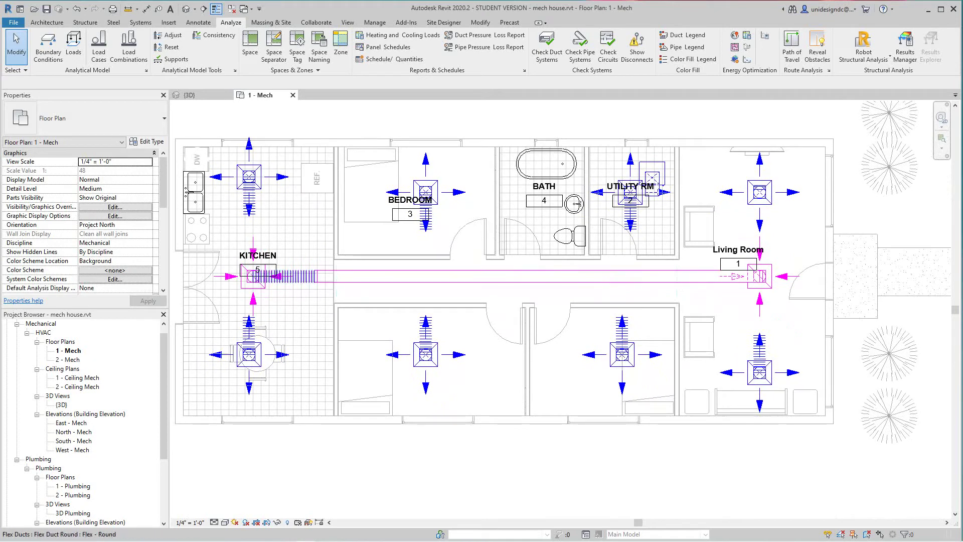
pyautogui.click(250, 45)
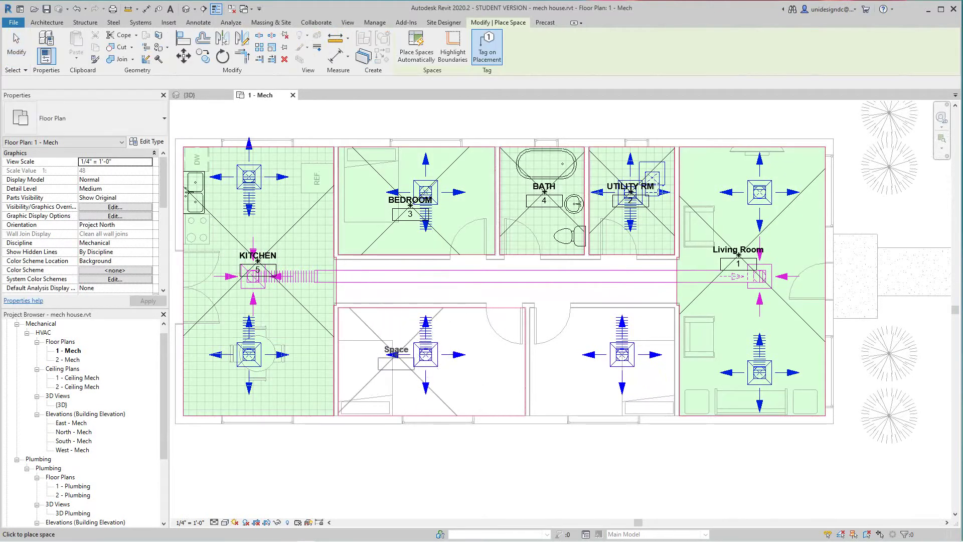
pyautogui.click(395, 355)
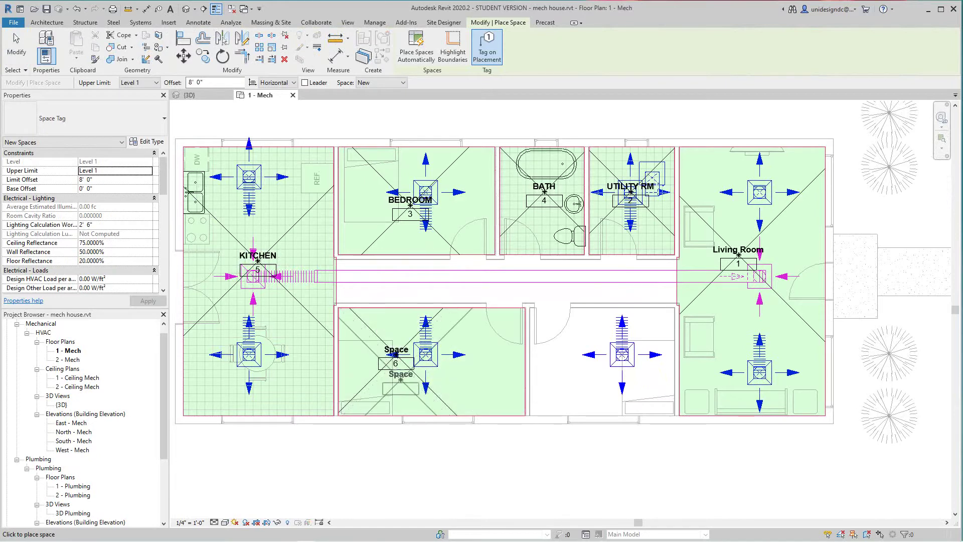
pyautogui.press('Escape')
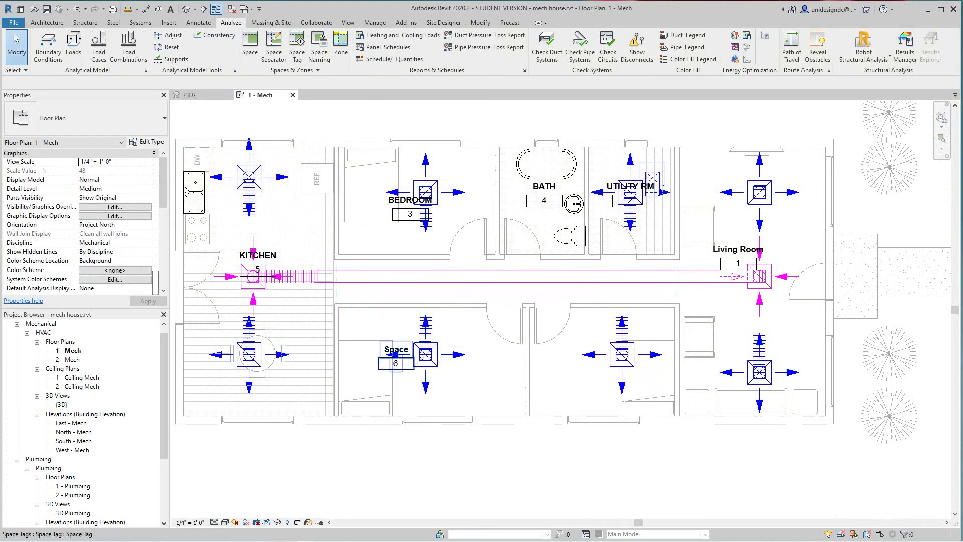
# Rename the space across the hallway from BEDROOM as BEDROOM 2
pyautogui.click(395, 350)
pyautogui.click(396, 348)
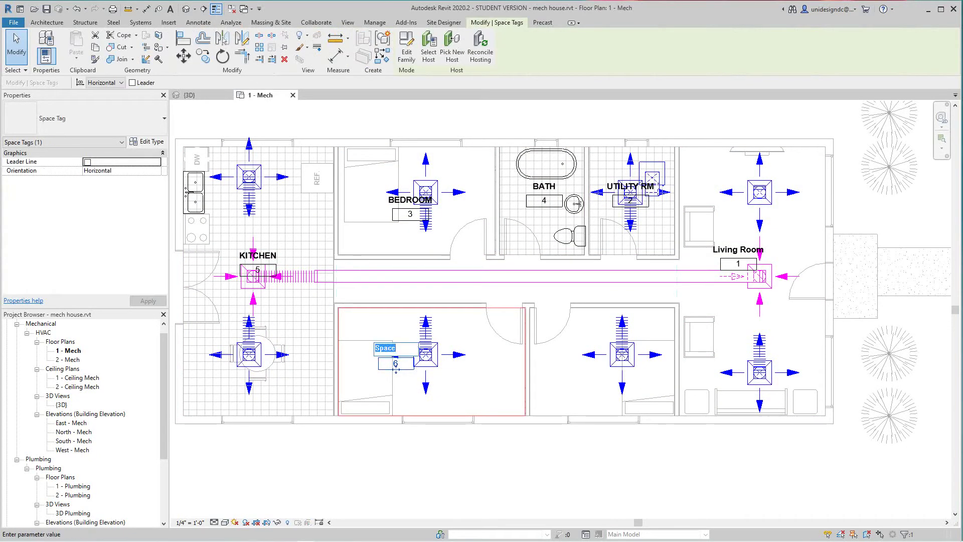
pyautogui.write('BEDROOM 2')
pyautogui.press('Return')
pyautogui.press('Escape')
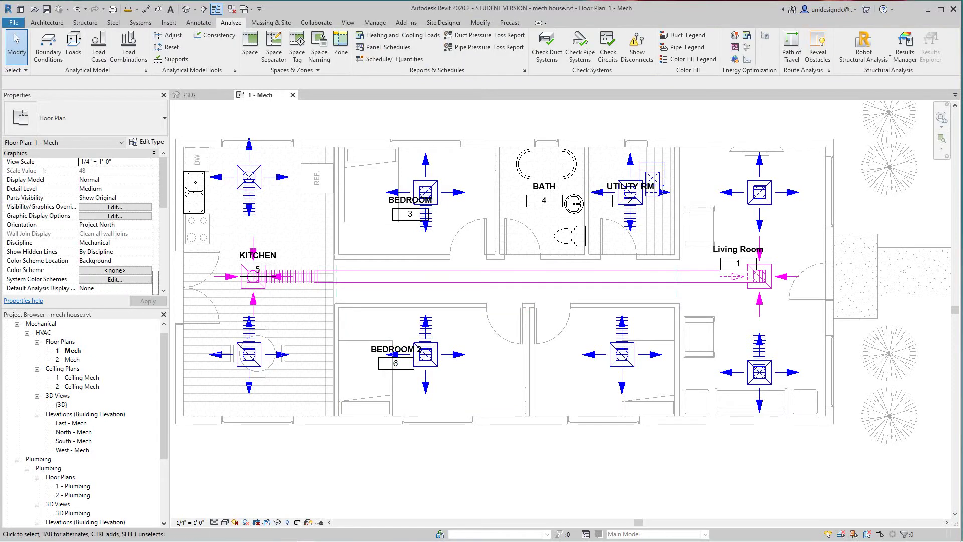
# Place a tagged space with an 8' 0" offset in the untagged bedroom between BEDROOM 2 and the Living Room
pyautogui.click(250, 46)
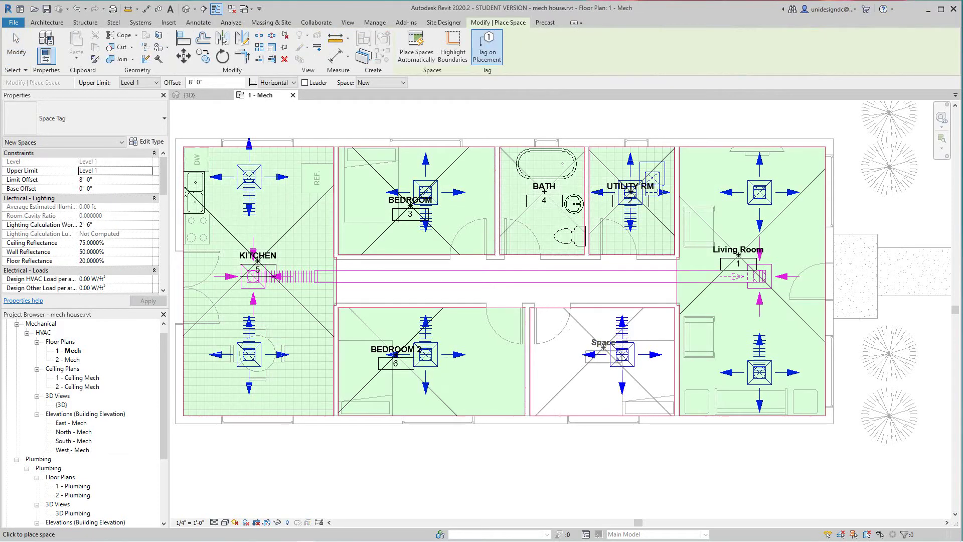
pyautogui.click(604, 348)
pyautogui.press('Escape')
pyautogui.press('Escape')
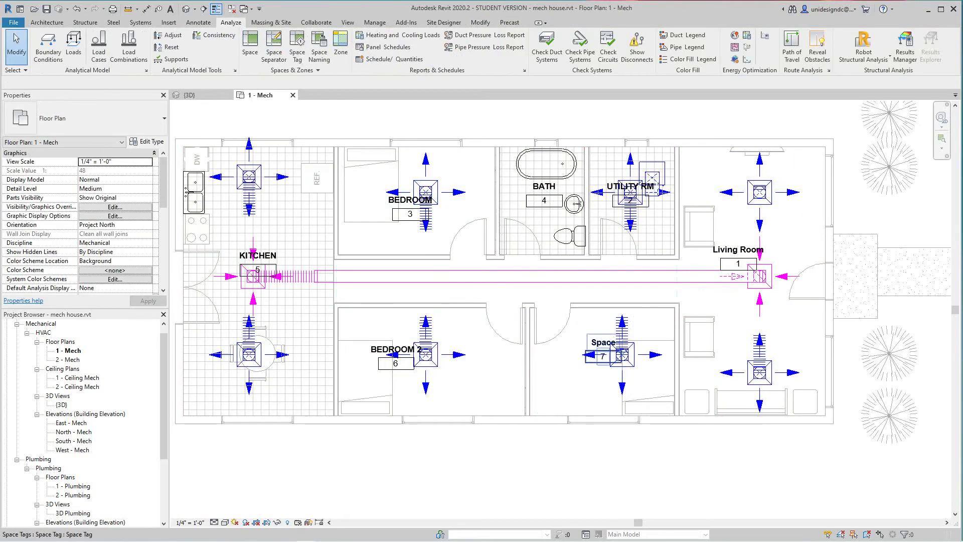
# Rename the space between BEDROOM 2 and the Living Room as BEDROOM 3
pyautogui.click(603, 358)
pyautogui.click(603, 342)
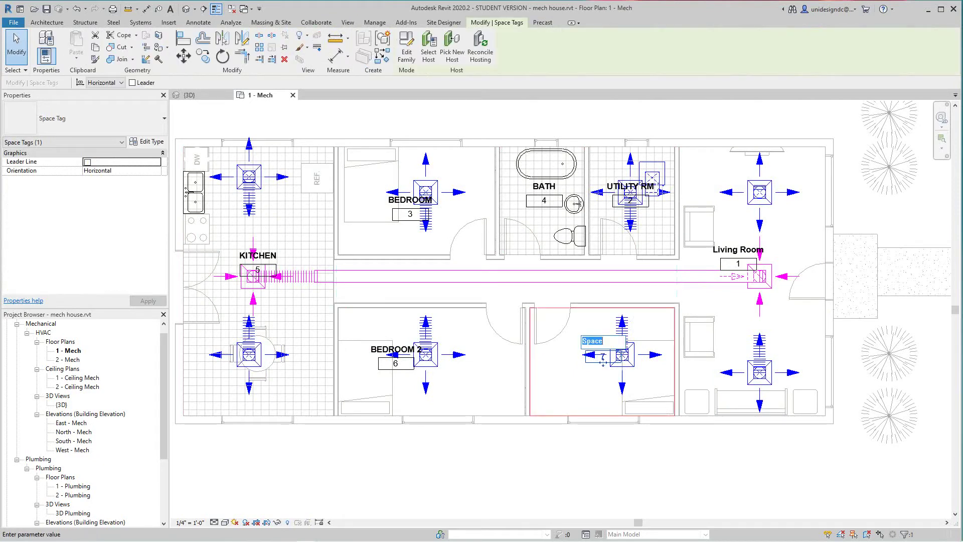
pyautogui.write('BEDROOM 3')
pyautogui.press('Return')
pyautogui.press('Escape')
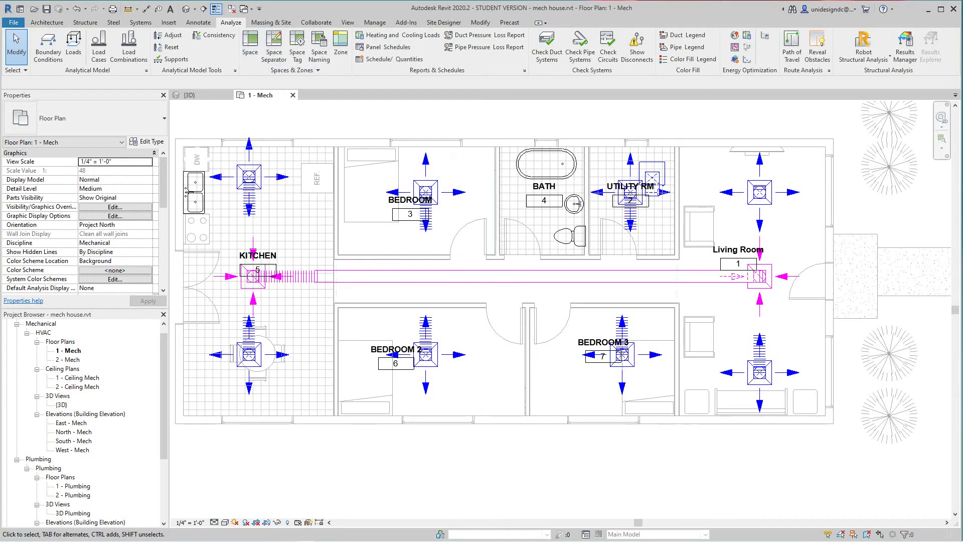
# Place a tagged space with an 8' 0" offset in the long hallway between the bedrooms
pyautogui.click(250, 45)
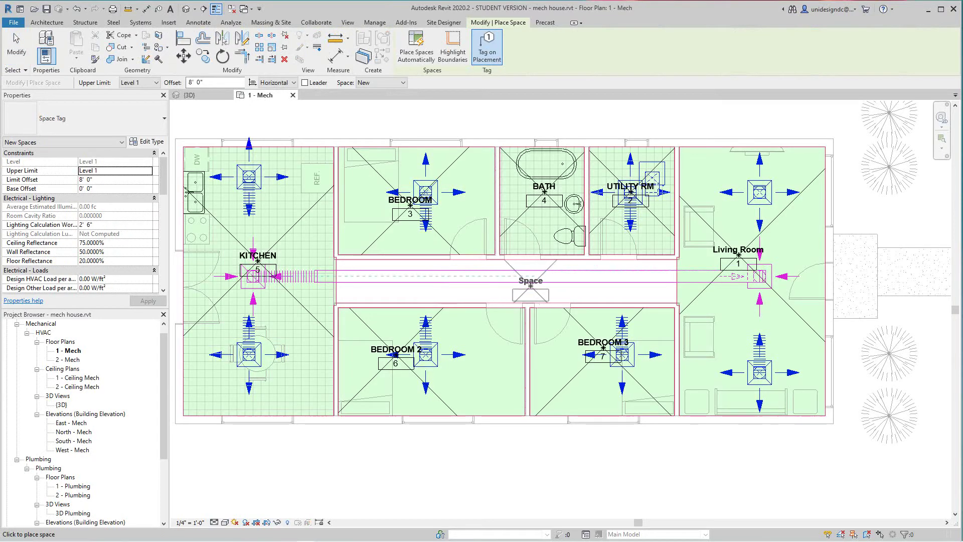
pyautogui.click(531, 285)
pyautogui.press('Escape')
pyautogui.press('Escape')
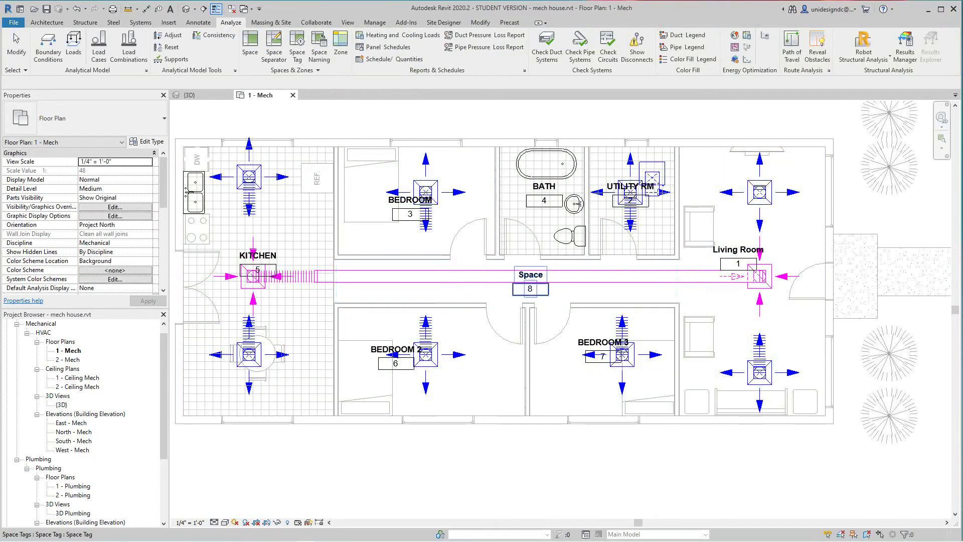
# Rename the hallway space as HALL
pyautogui.click(530, 275)
pyautogui.click(530, 275)
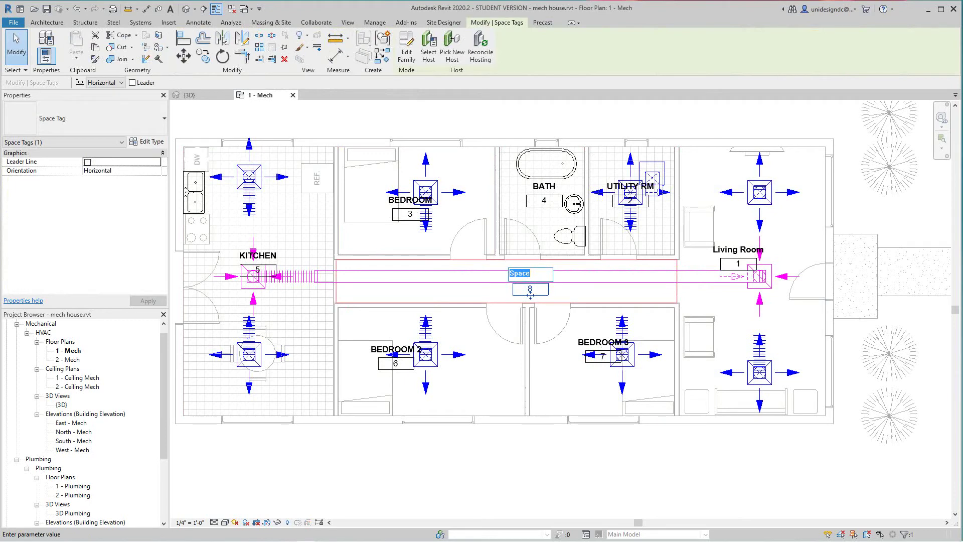
pyautogui.write('HALL')
pyautogui.press('Return')
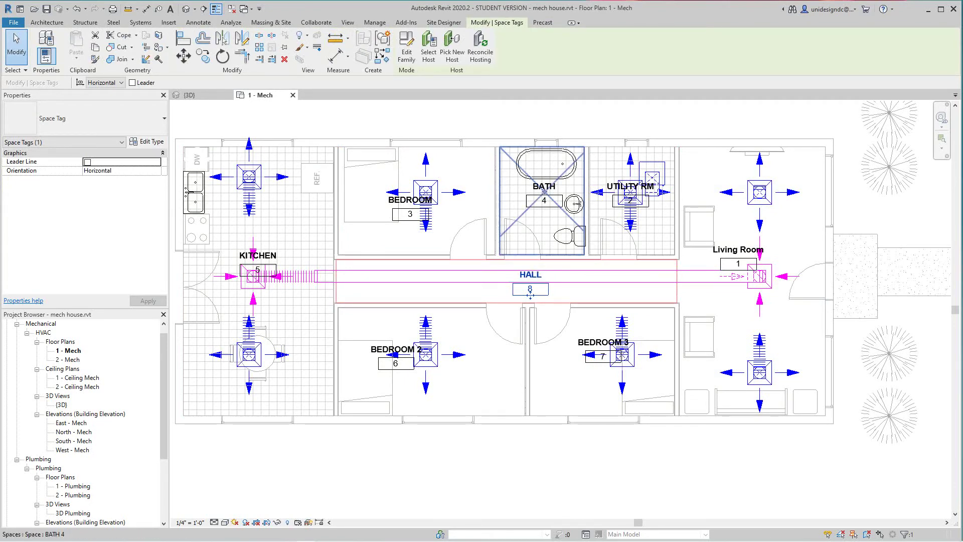
# Create a new zone on Level 1 and finish editing it without adding any spaces
pyautogui.scroll(-3, 572, 216)
pyautogui.moveTo(609, 194); pyautogui.dragTo(608, 204, button='middle')
pyautogui.moveTo(553, 266); pyautogui.dragTo(548, 292, button='middle')
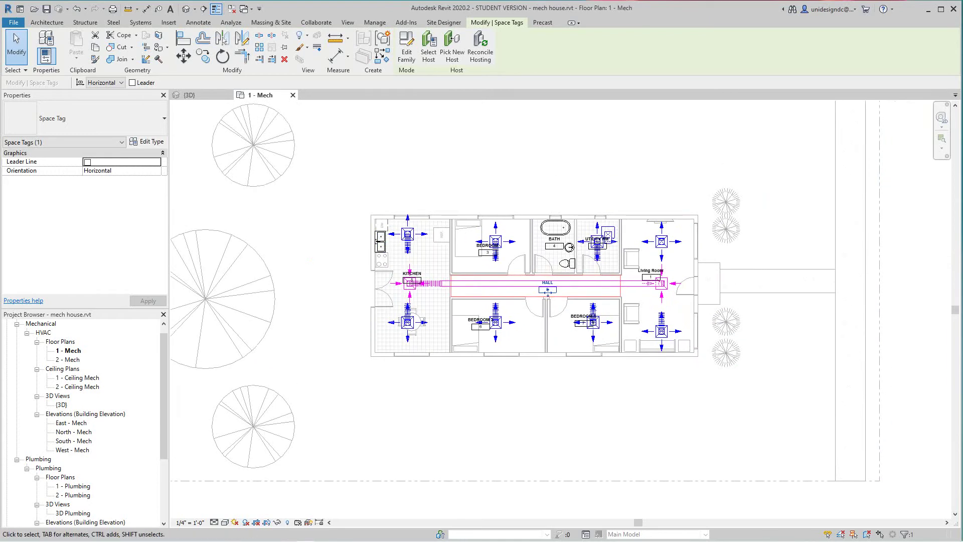
pyautogui.scroll(2, 574, 382)
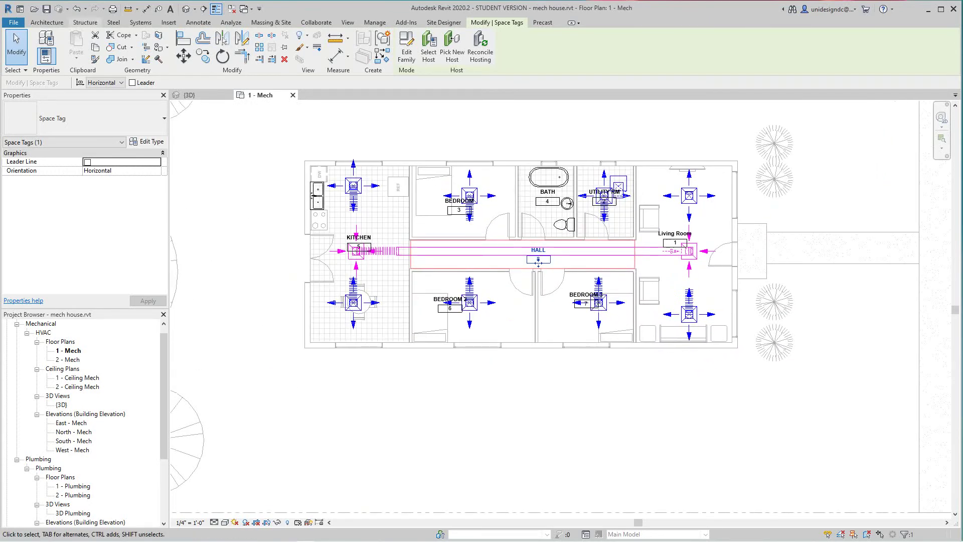
pyautogui.click(231, 22)
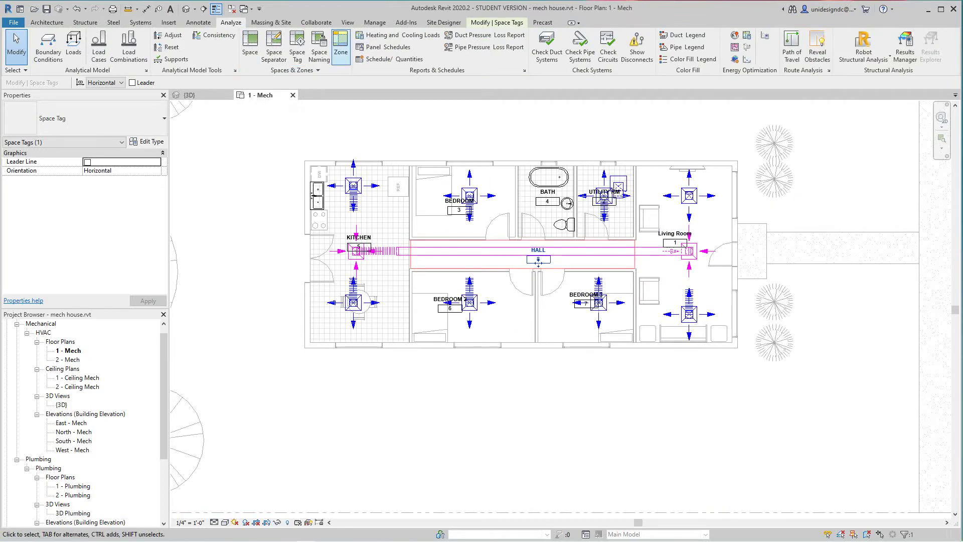
pyautogui.click(340, 45)
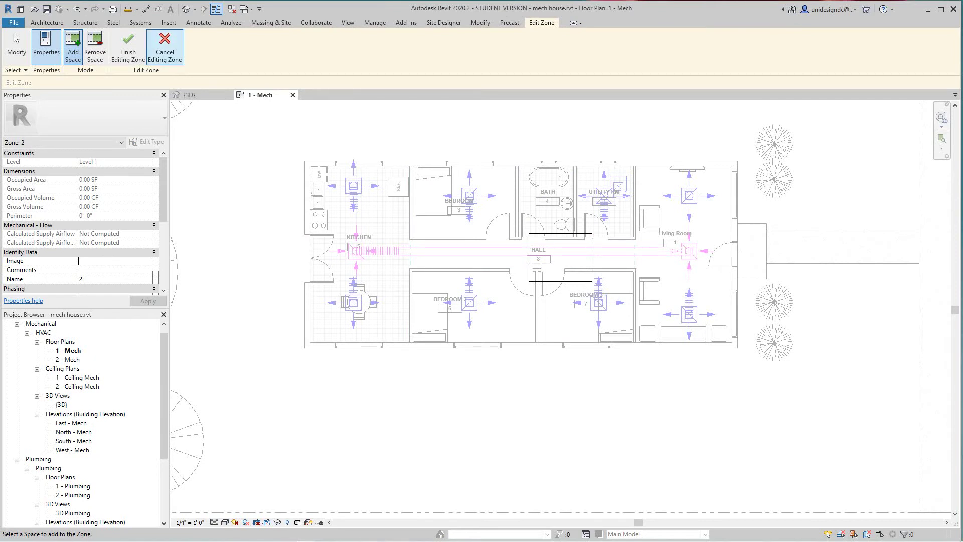
pyautogui.click(128, 45)
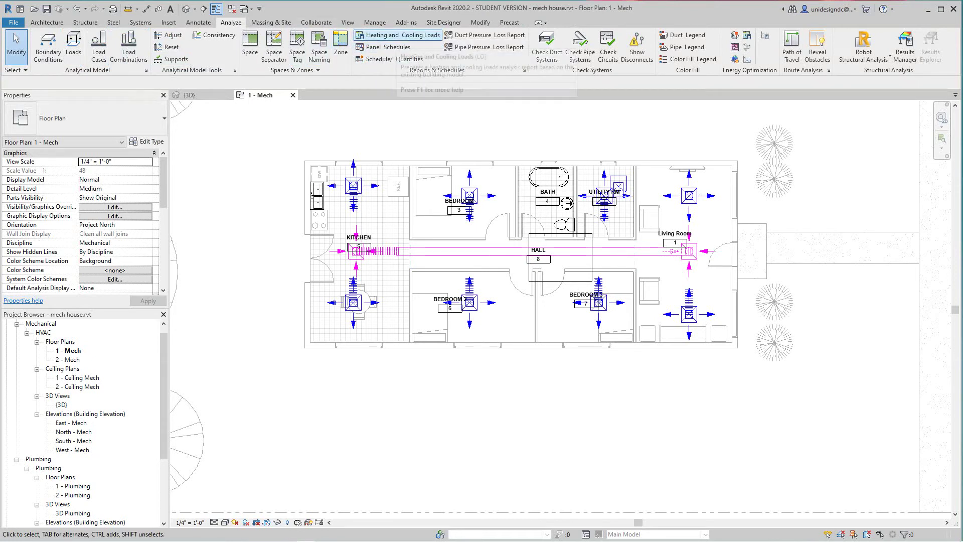
# Open the Heating and Cooling Loads settings and set the Building Type to Single Family
pyautogui.click(398, 35)
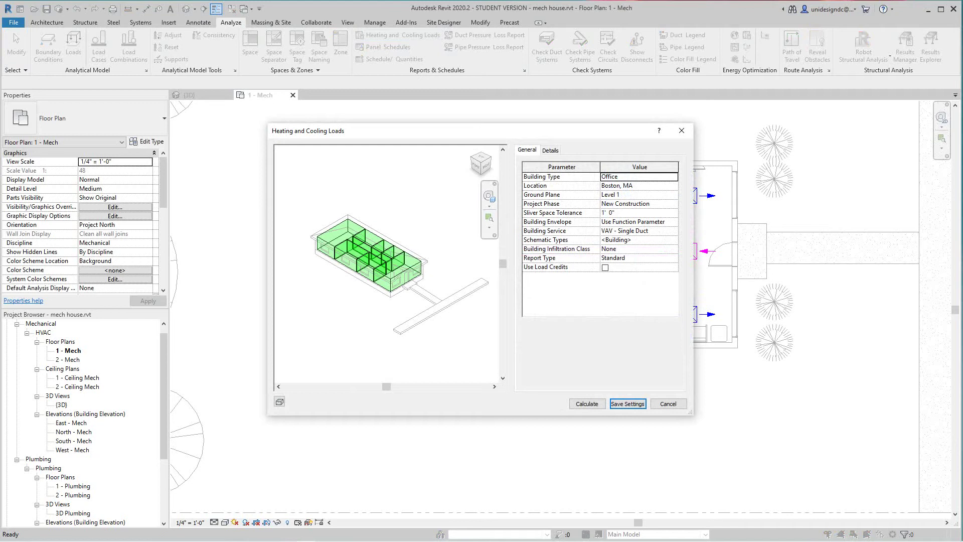
pyautogui.click(639, 177)
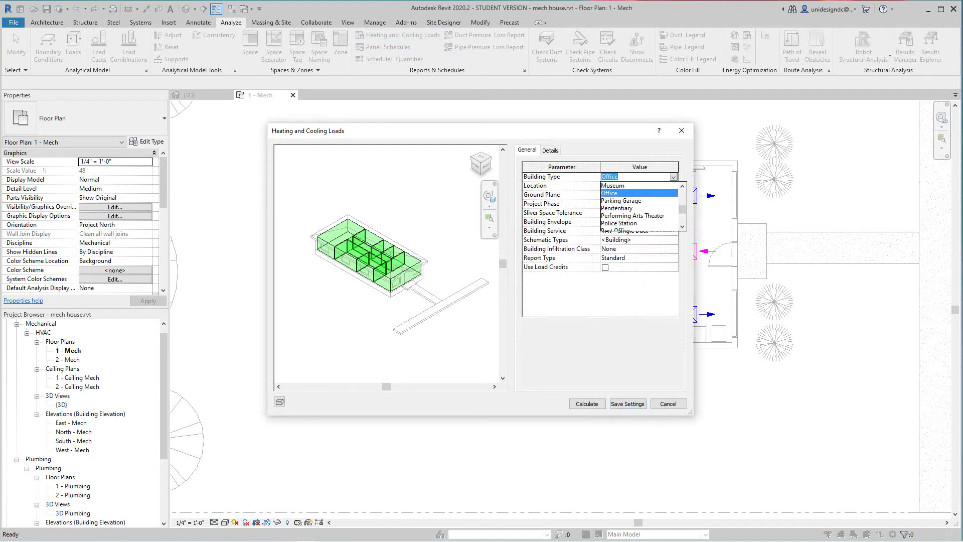
pyautogui.moveTo(682, 210); pyautogui.dragTo(682, 199)
pyautogui.scroll(2, 640, 205)
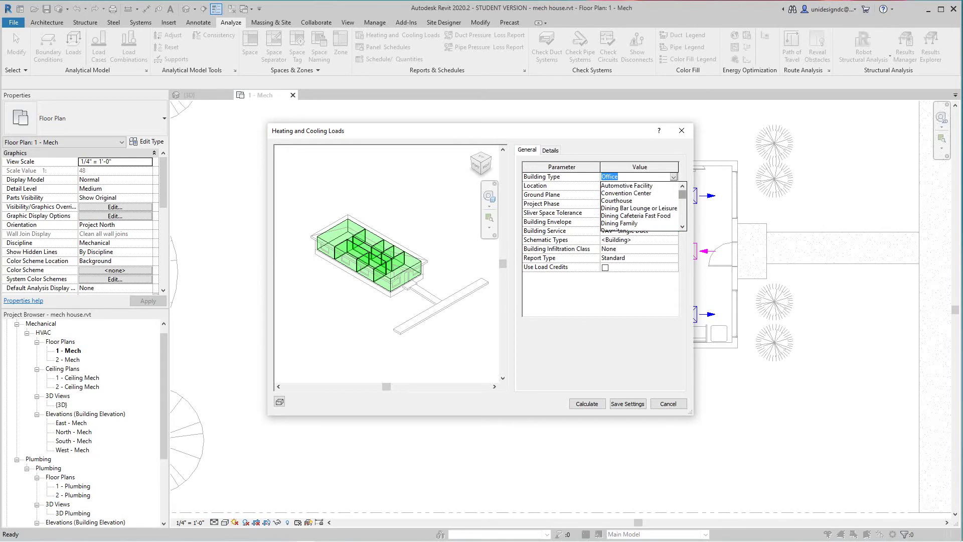
pyautogui.scroll(-1, 640, 206)
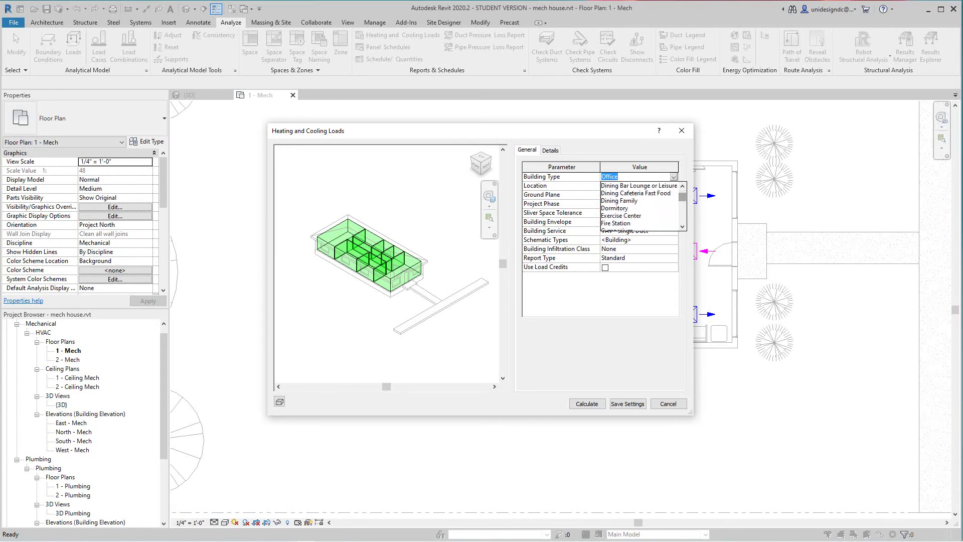
pyautogui.scroll(-1, 640, 206)
pyautogui.scroll(-2, 639, 205)
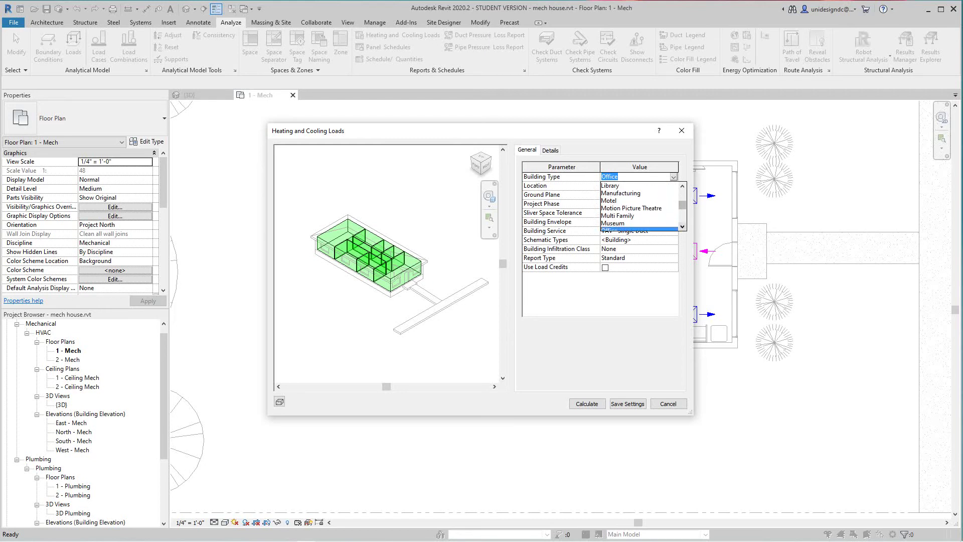
pyautogui.scroll(-2, 640, 206)
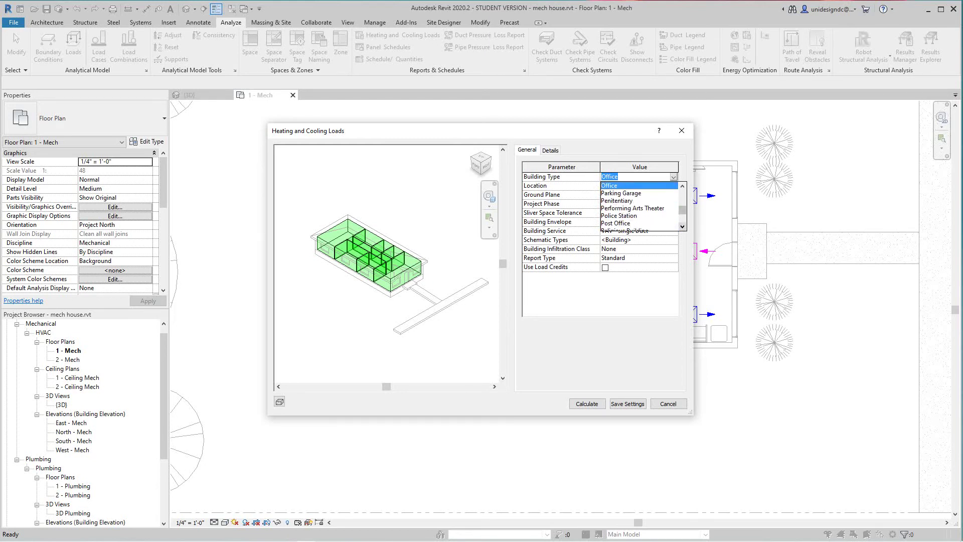
pyautogui.scroll(-2, 639, 205)
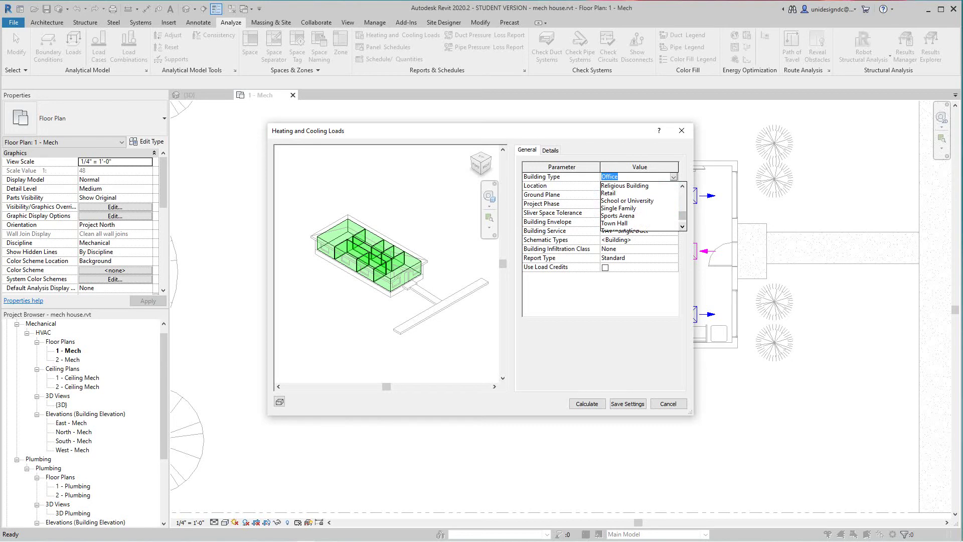
pyautogui.click(640, 208)
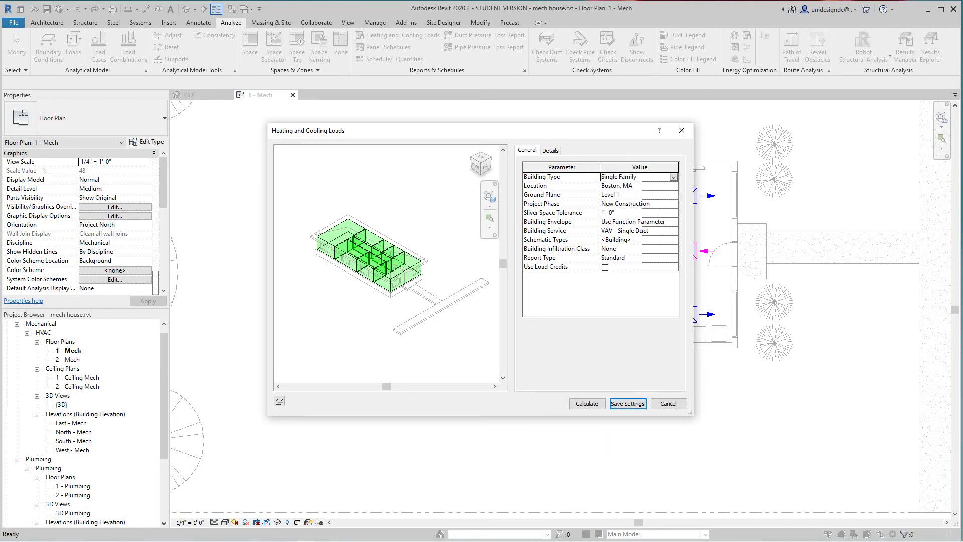
# Check the project's location settings, keeping Boston, MA, and calculate the heating and cooling loads
pyautogui.click(636, 185)
pyautogui.click(674, 185)
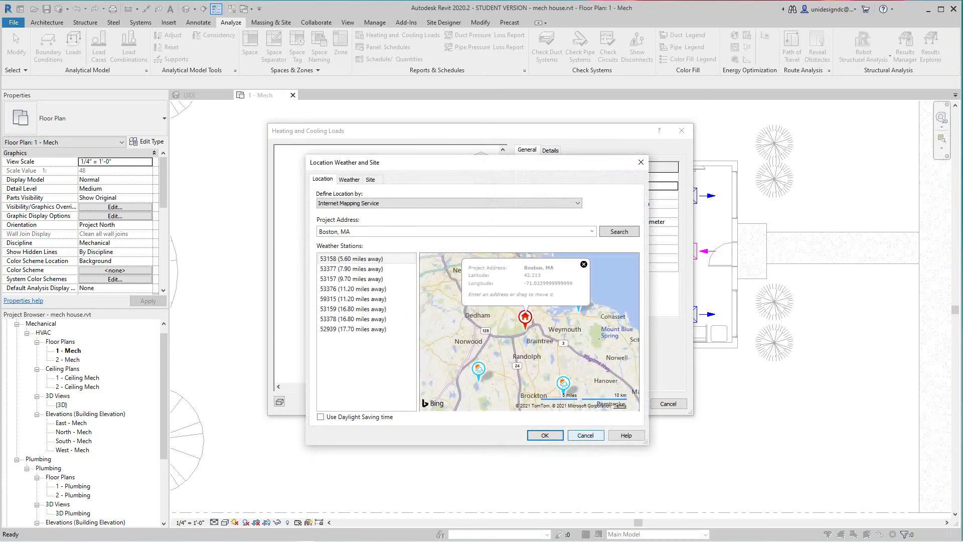
pyautogui.press('Return')
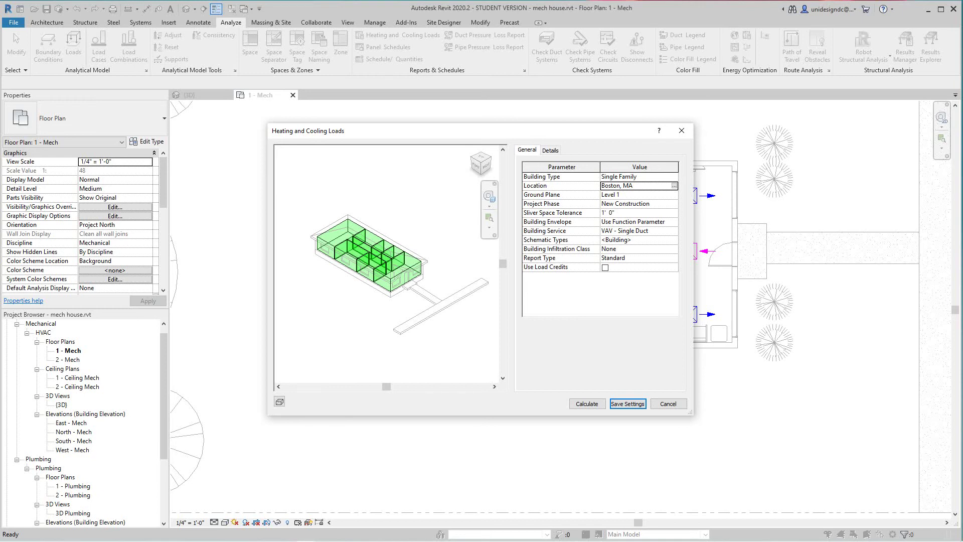
pyautogui.click(587, 403)
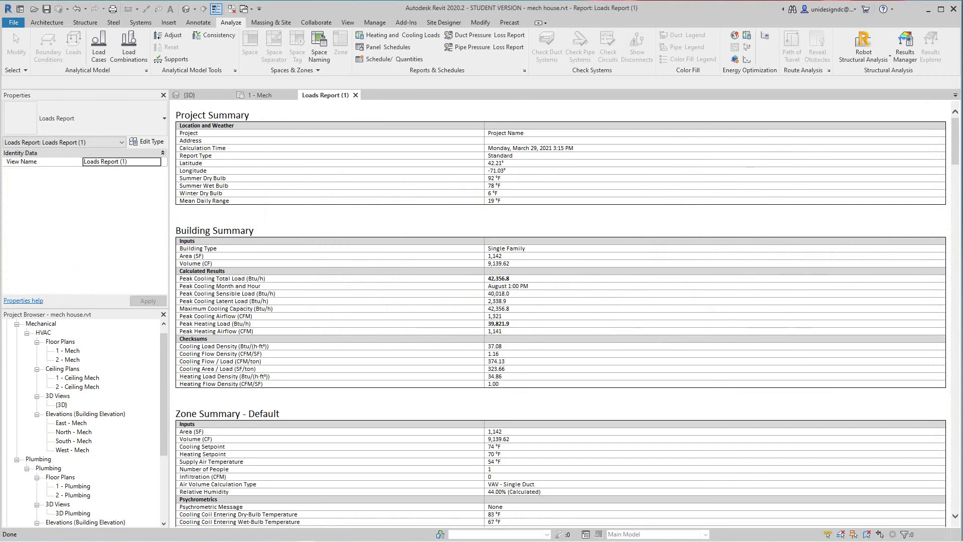
# Examine the loads report's building summary, default zone summary, component loads and list of default spaces
pyautogui.scroll(-3, 560, 313)
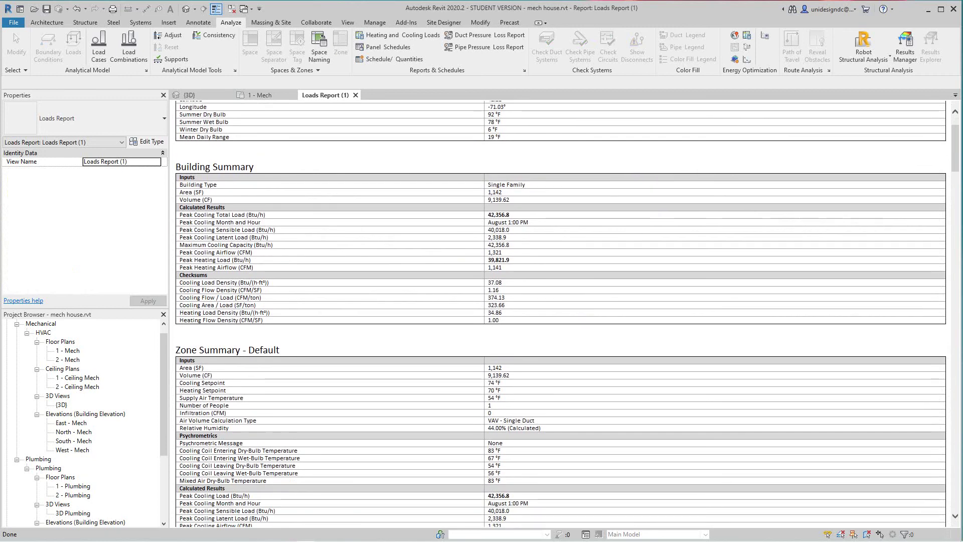
pyautogui.scroll(-3, 560, 313)
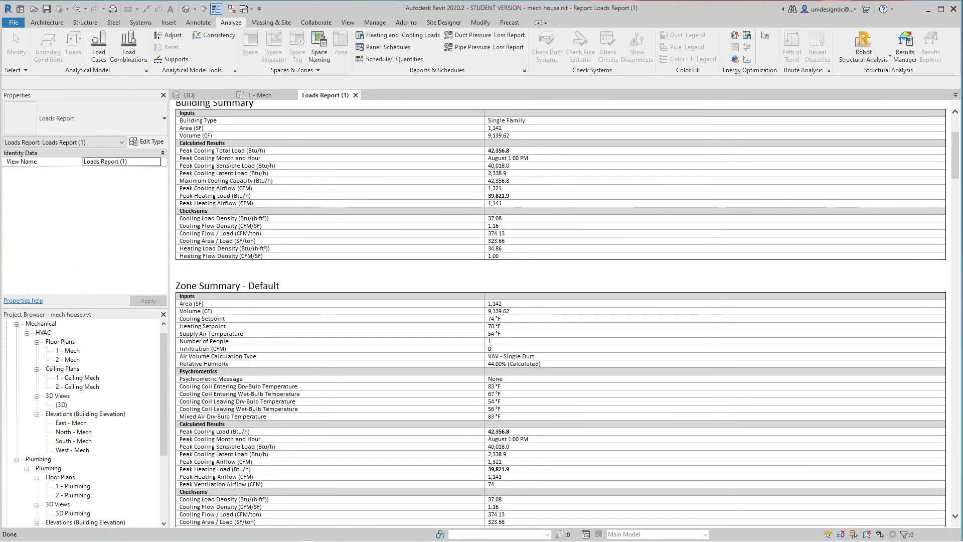
pyautogui.scroll(-6, 561, 314)
pyautogui.scroll(-3, 560, 313)
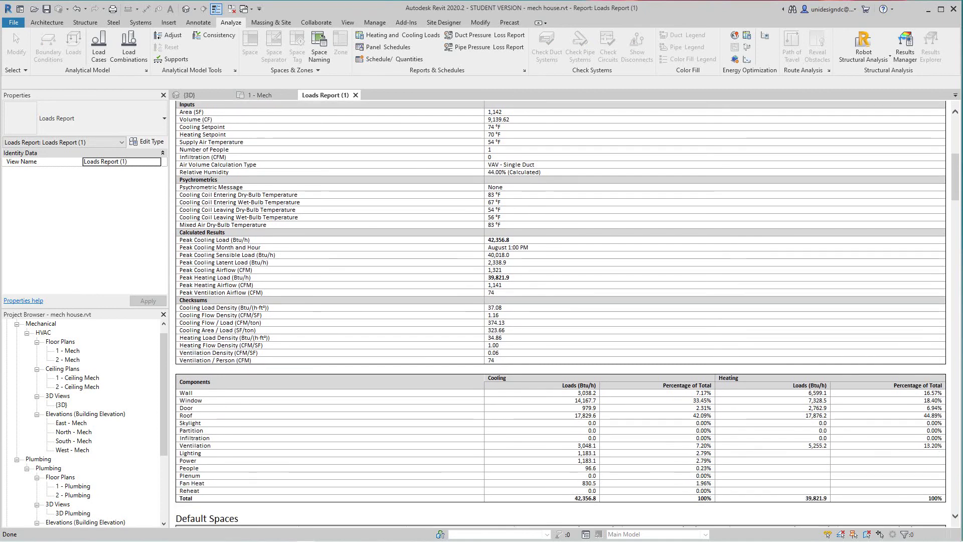
pyautogui.scroll(-9, 560, 314)
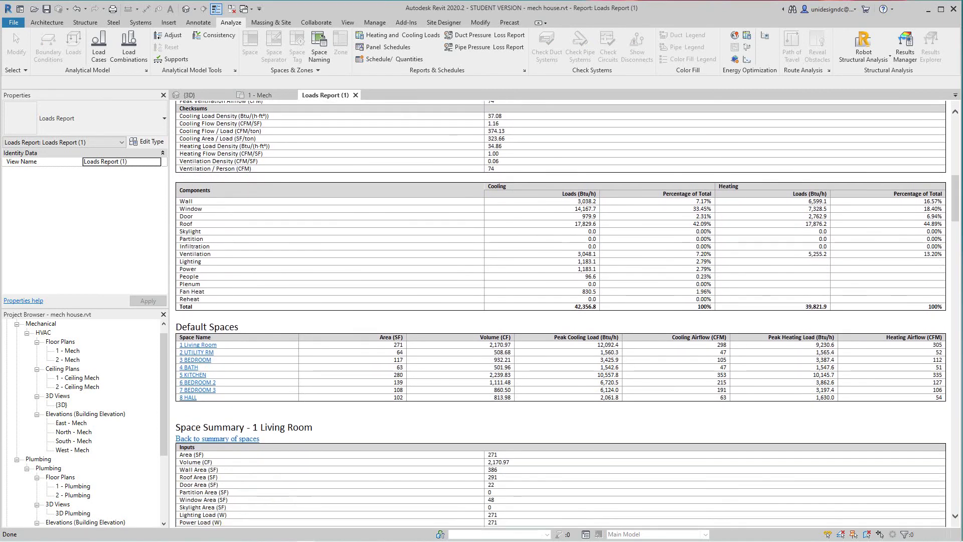
pyautogui.scroll(-3, 561, 314)
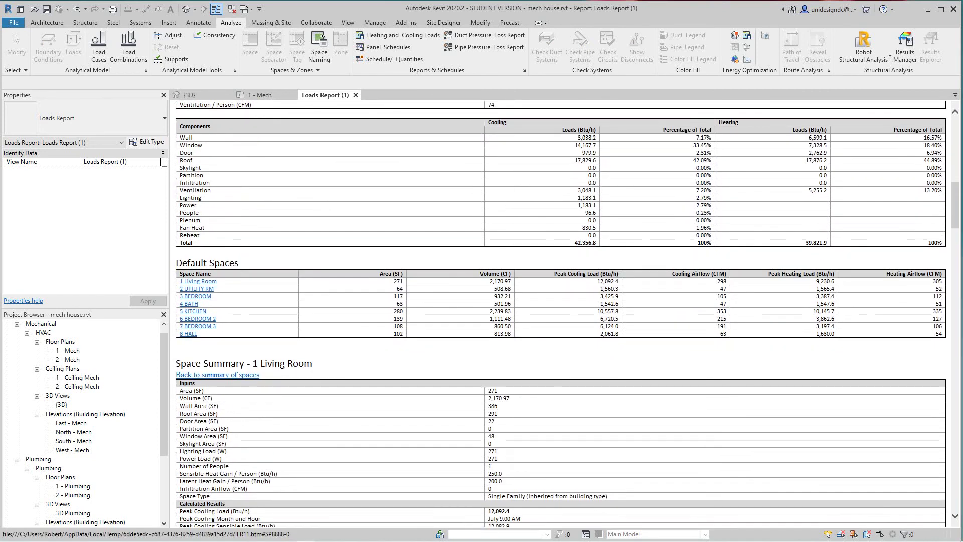
# Jump to the Living Room space summary and review the individual space summaries through to HALL
pyautogui.click(198, 281)
pyautogui.scroll(-20, 560, 313)
pyautogui.scroll(-18, 560, 314)
pyautogui.scroll(-9, 560, 314)
pyautogui.scroll(-9, 560, 313)
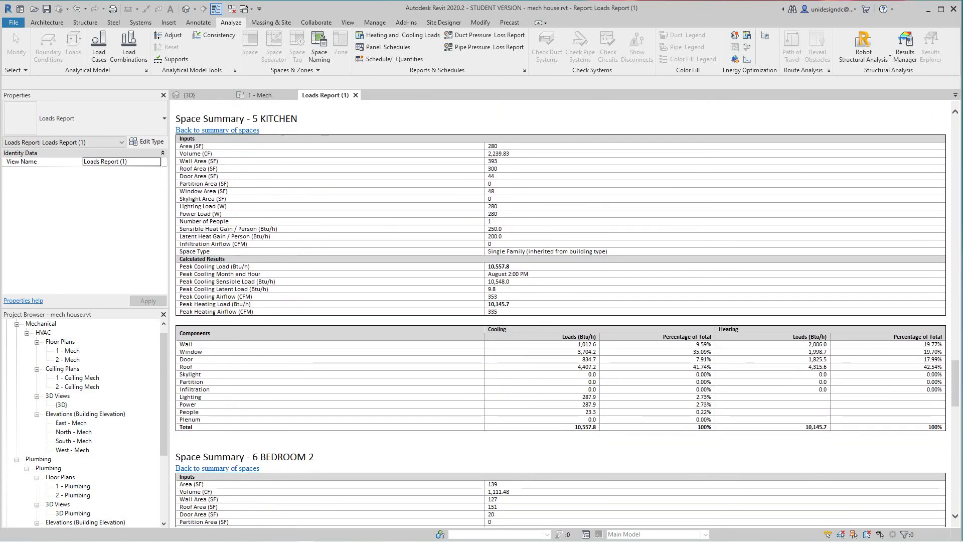
pyautogui.scroll(-15, 561, 314)
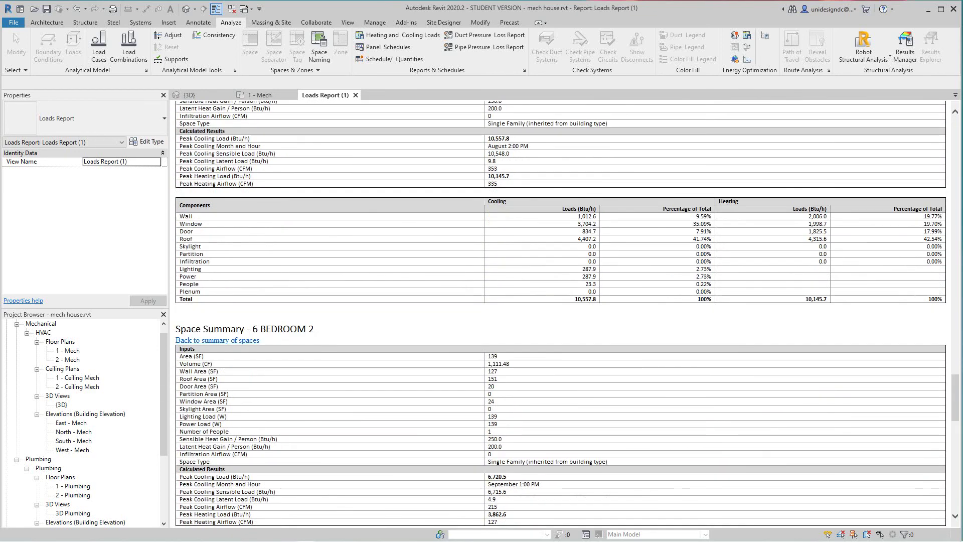
pyautogui.scroll(-20, 560, 313)
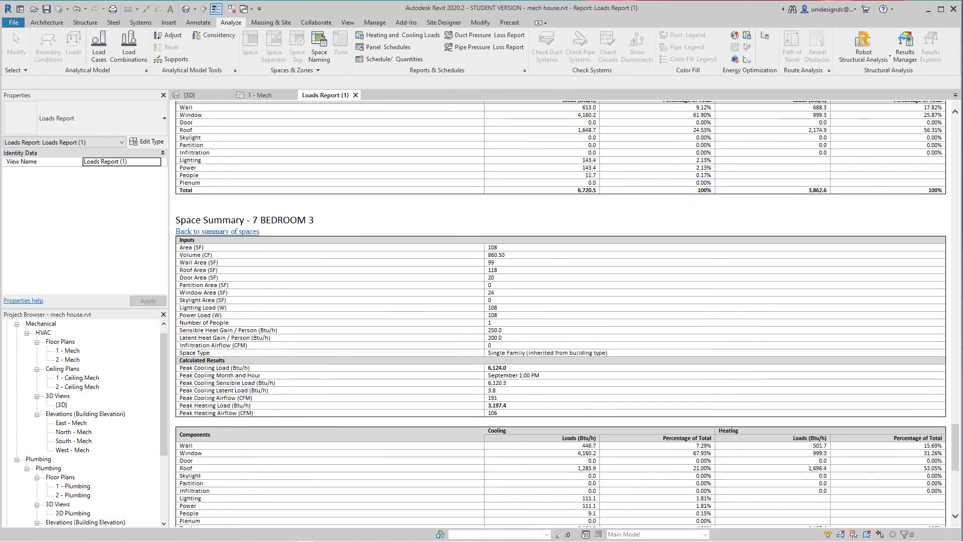
pyautogui.scroll(-3, 561, 314)
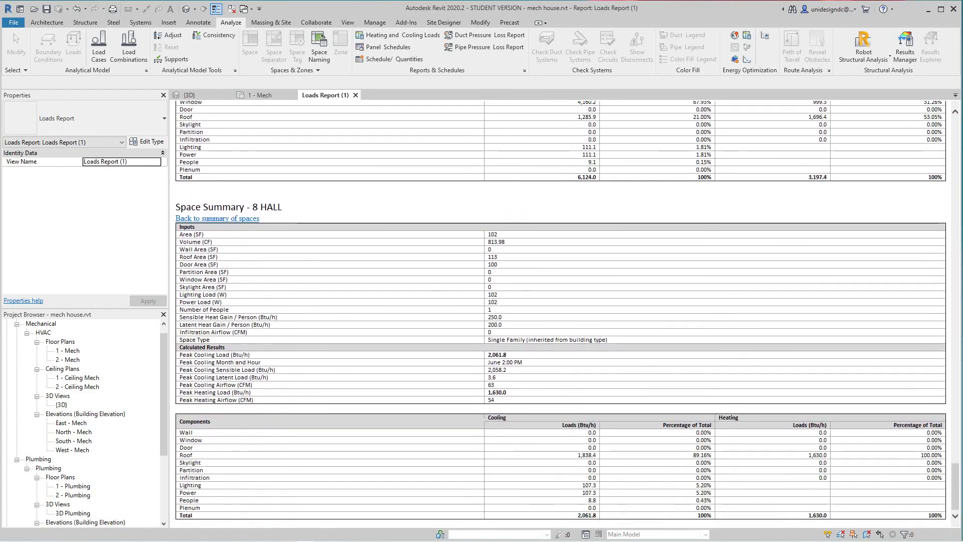
pyautogui.scroll(6, 560, 313)
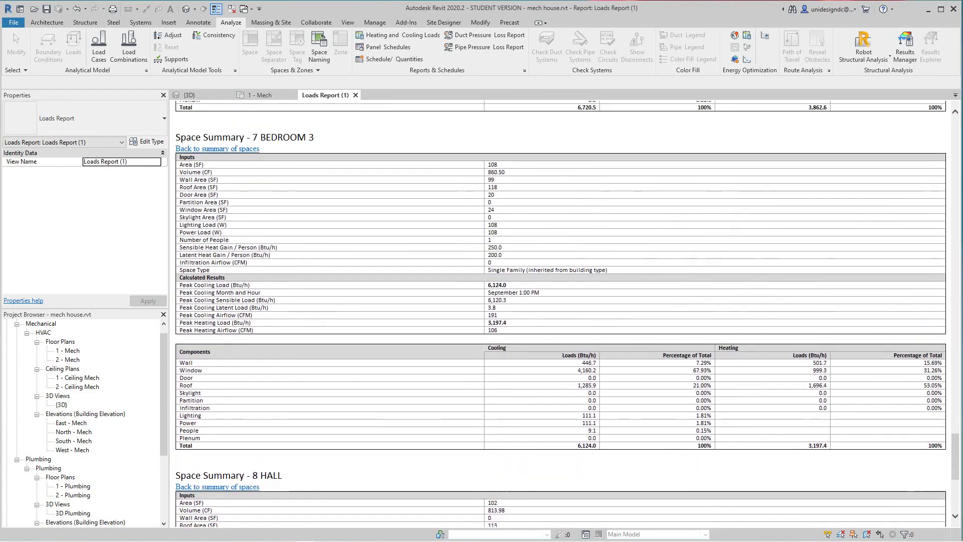
pyautogui.scroll(-4, 561, 314)
pyautogui.scroll(-5, 561, 314)
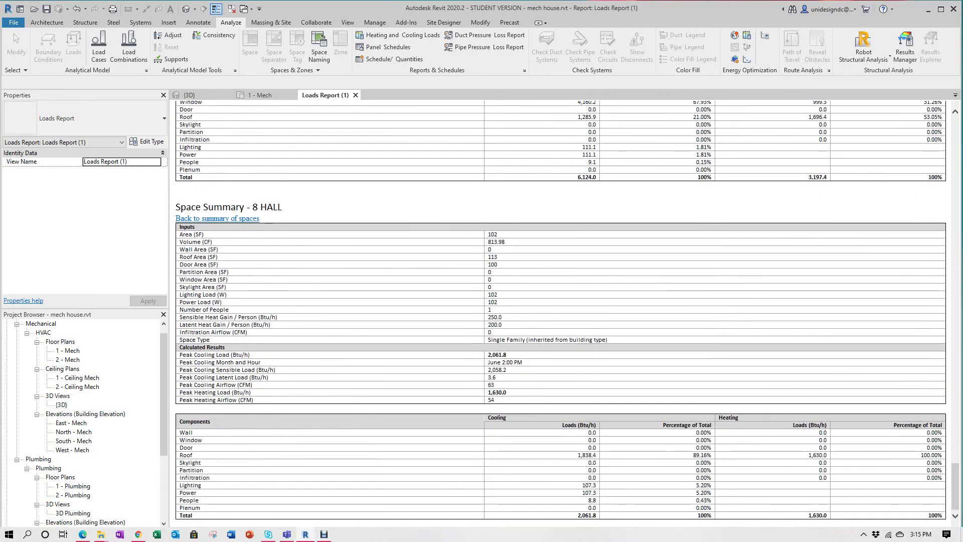
pyautogui.click(323, 535)
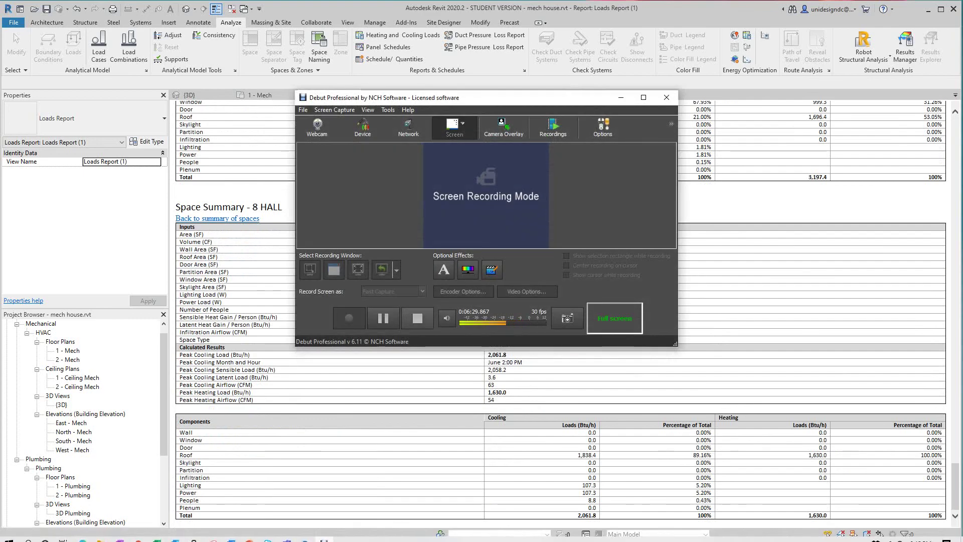